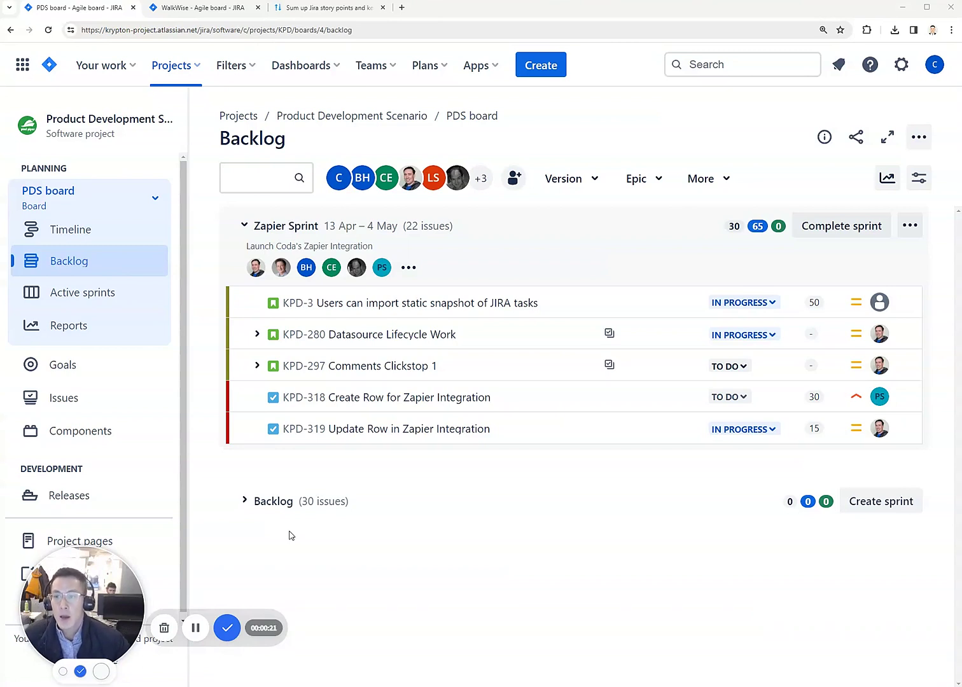
Confirm the PDS board keeps Story points as its estimation method
left_click_drag(82, 607, 85, 509)
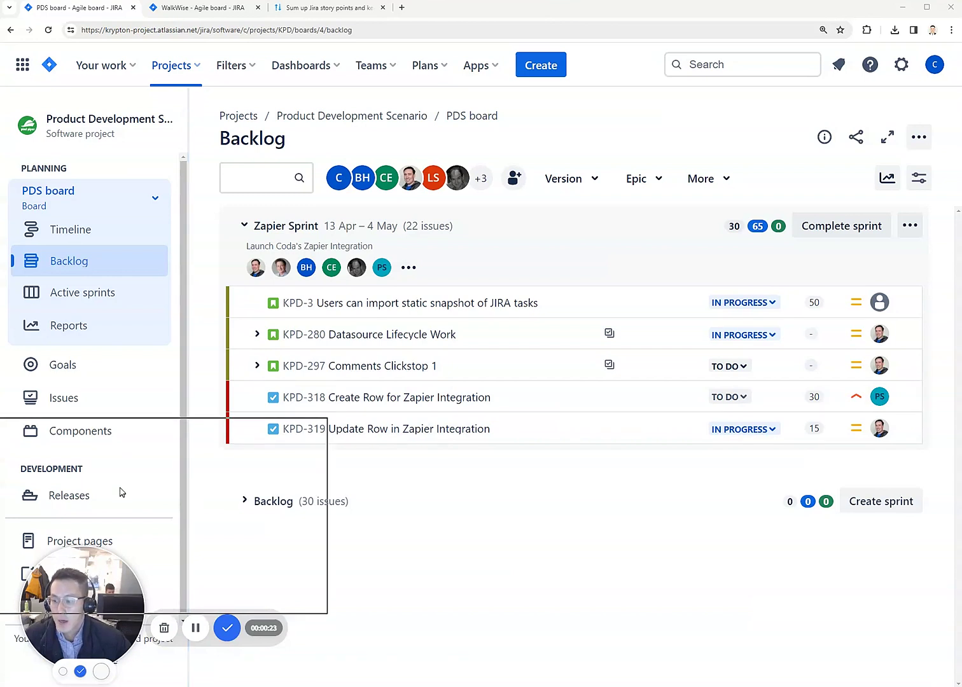
left_click(197, 8)
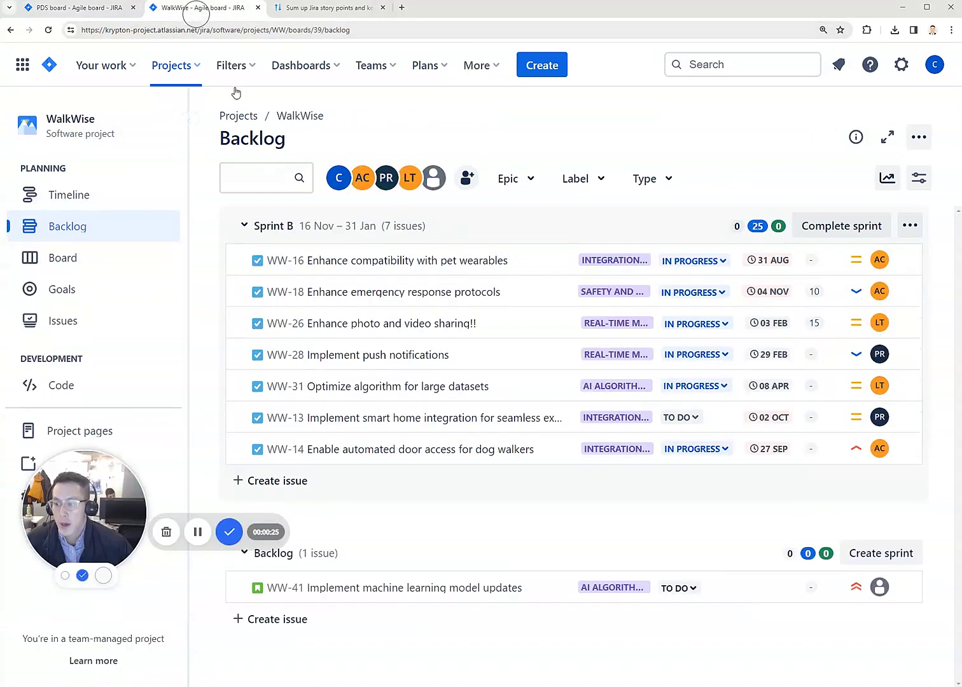
left_click(80, 8)
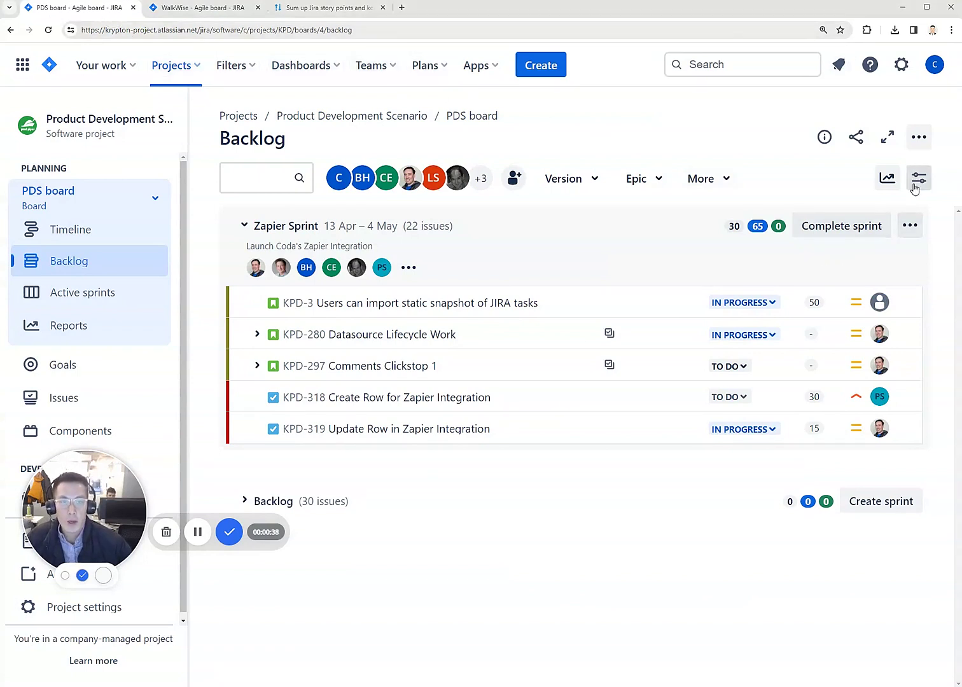
left_click(919, 137)
left_click(879, 172)
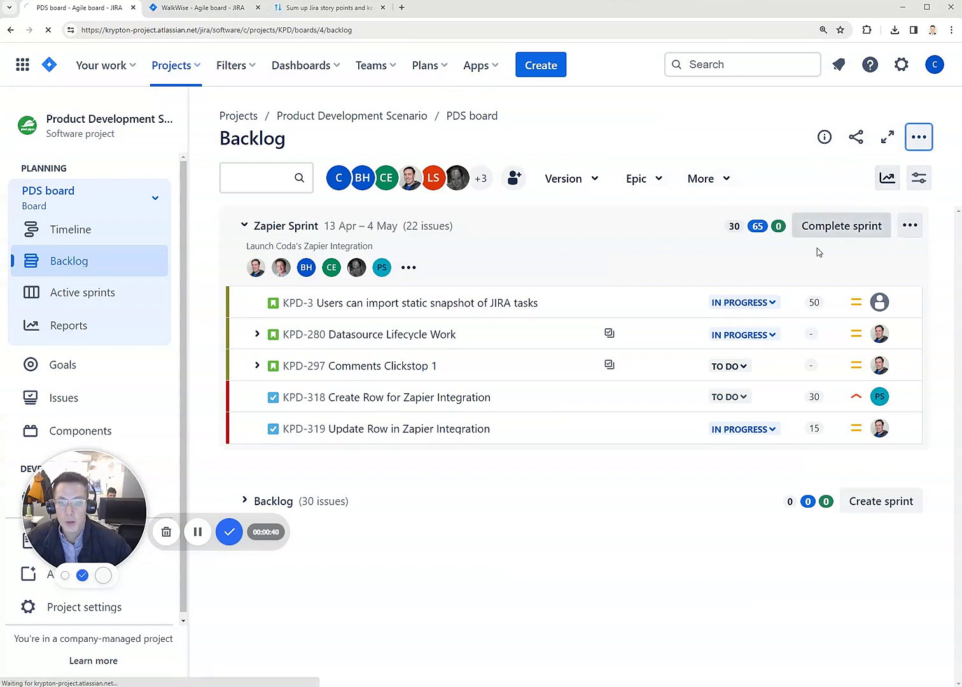
left_click(254, 359)
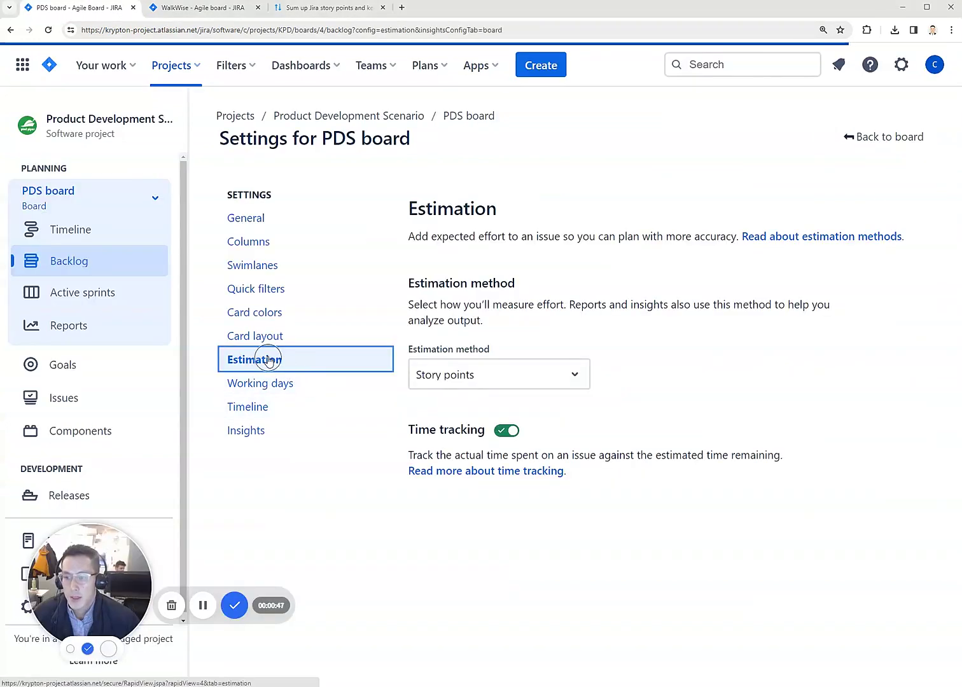
left_click(466, 374)
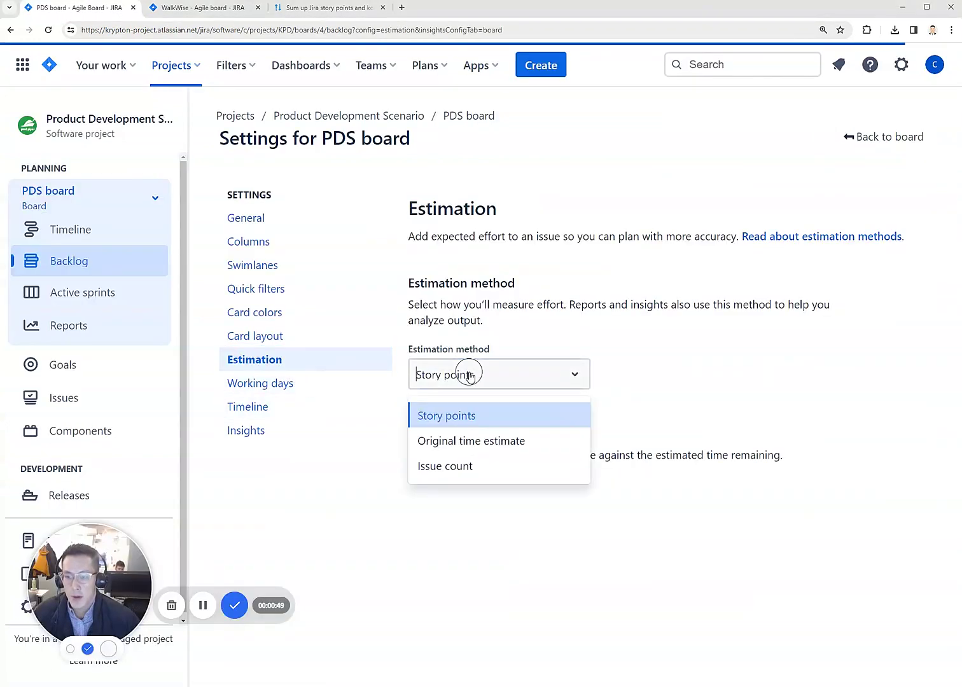
left_click(447, 416)
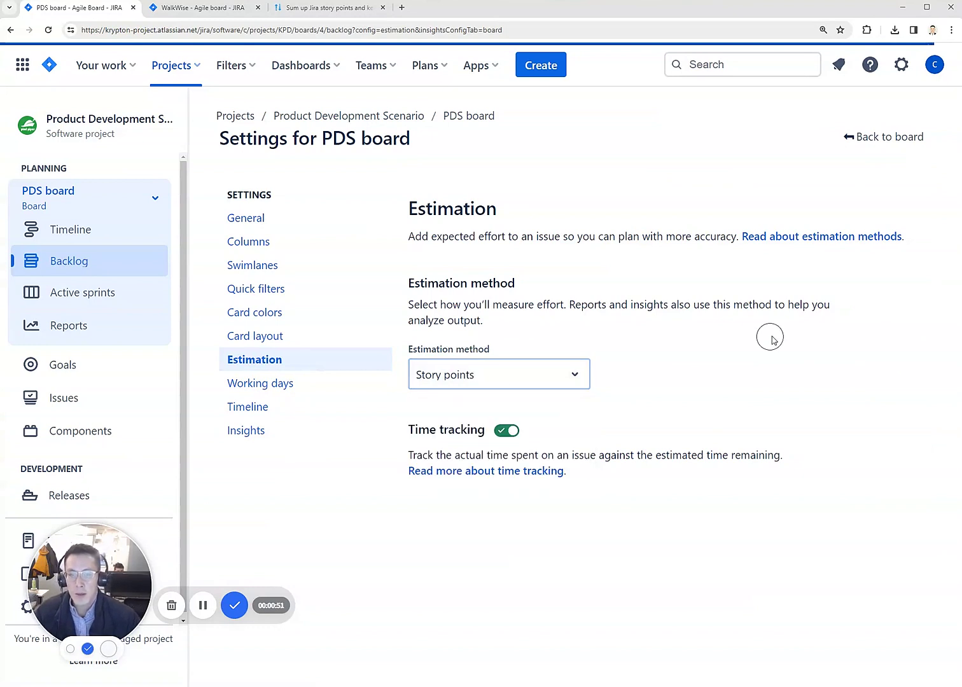
left_click(888, 136)
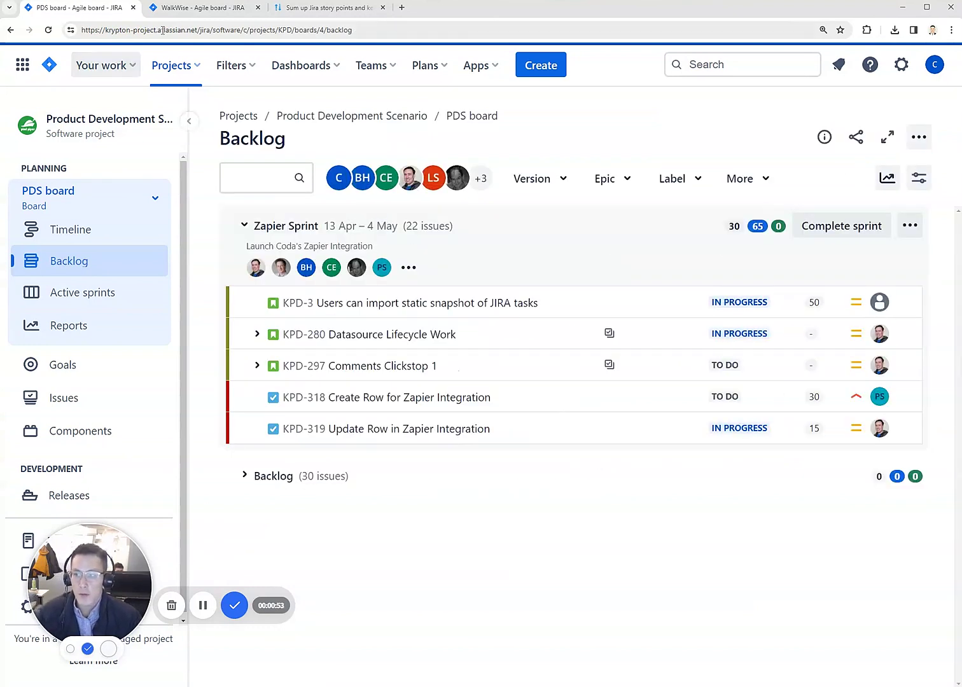
Keep Estimation switched on in WalkWise's project Features and return to its backlog
left_click(203, 7)
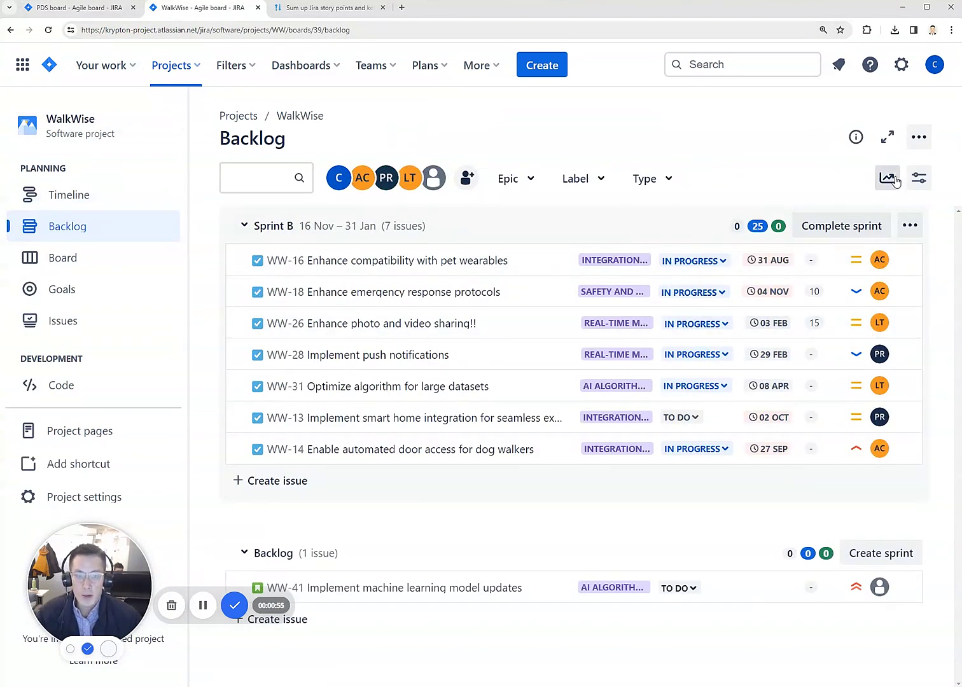
left_click(67, 502)
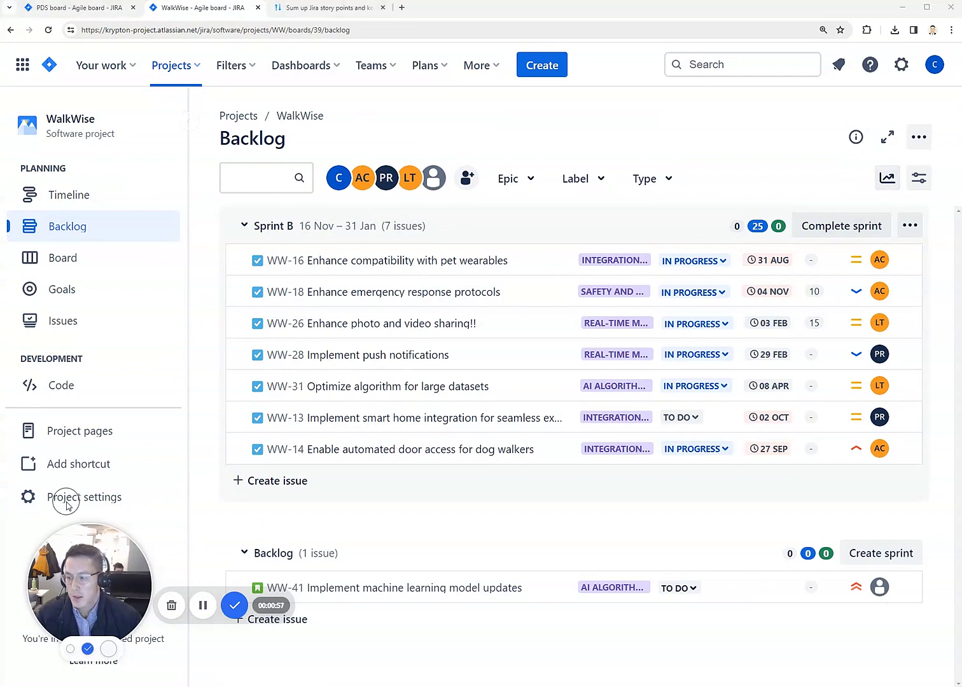
left_click(79, 496)
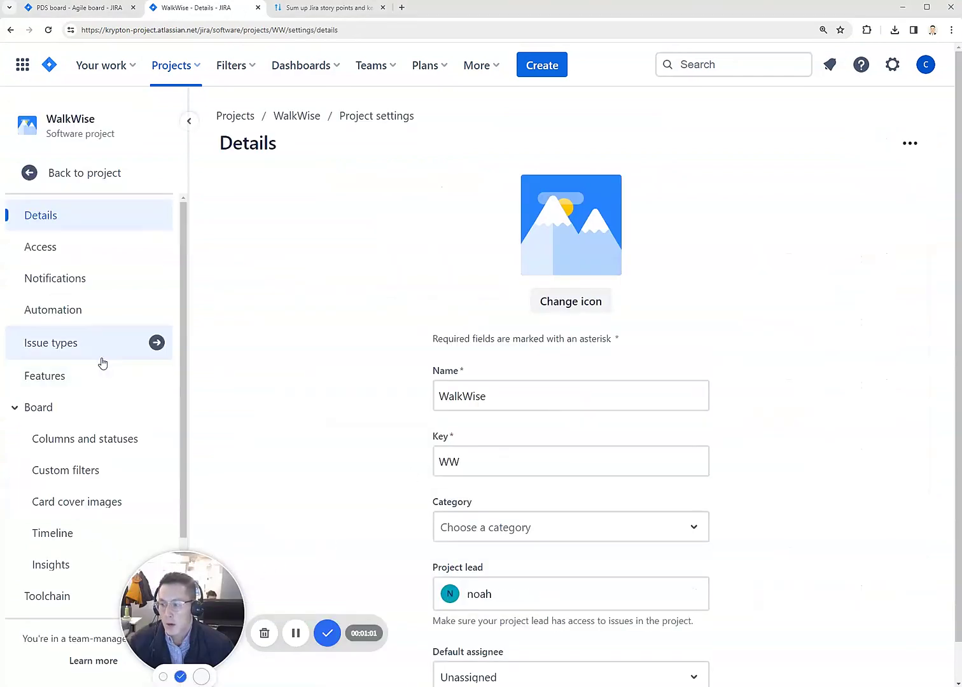
left_click(44, 375)
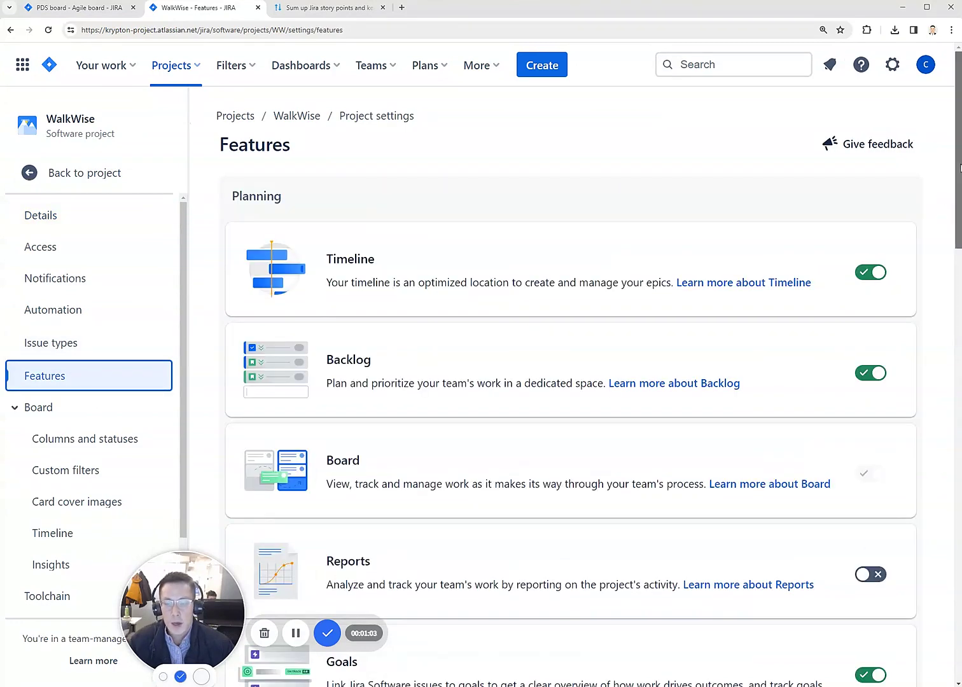
scroll(827, 300, "down", 5)
scroll(570, 338, "down", 3)
scroll(570, 338, "down", 2)
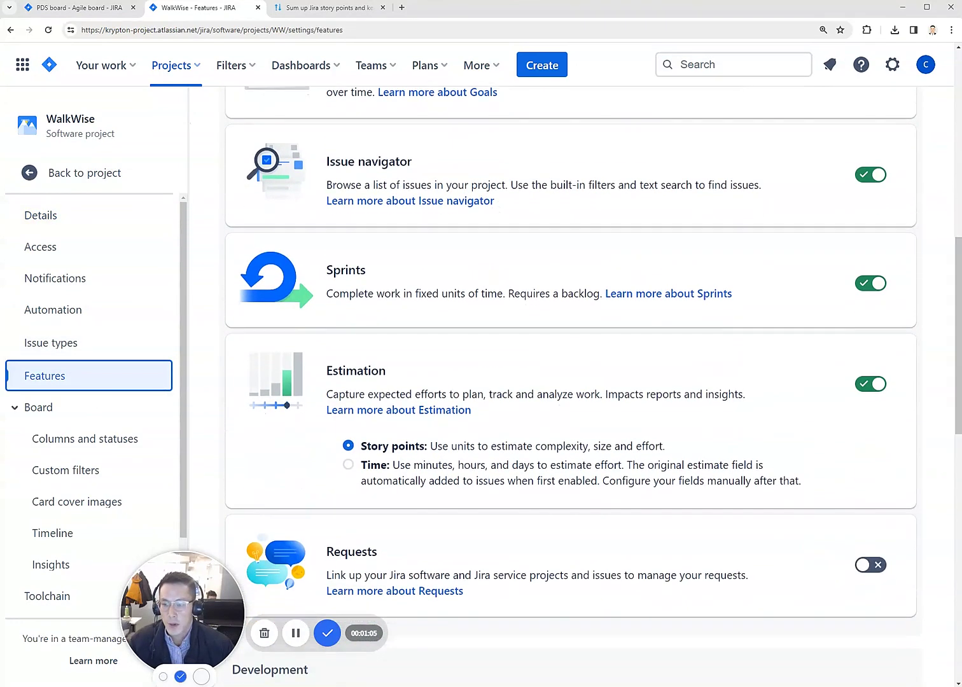
left_click(870, 383)
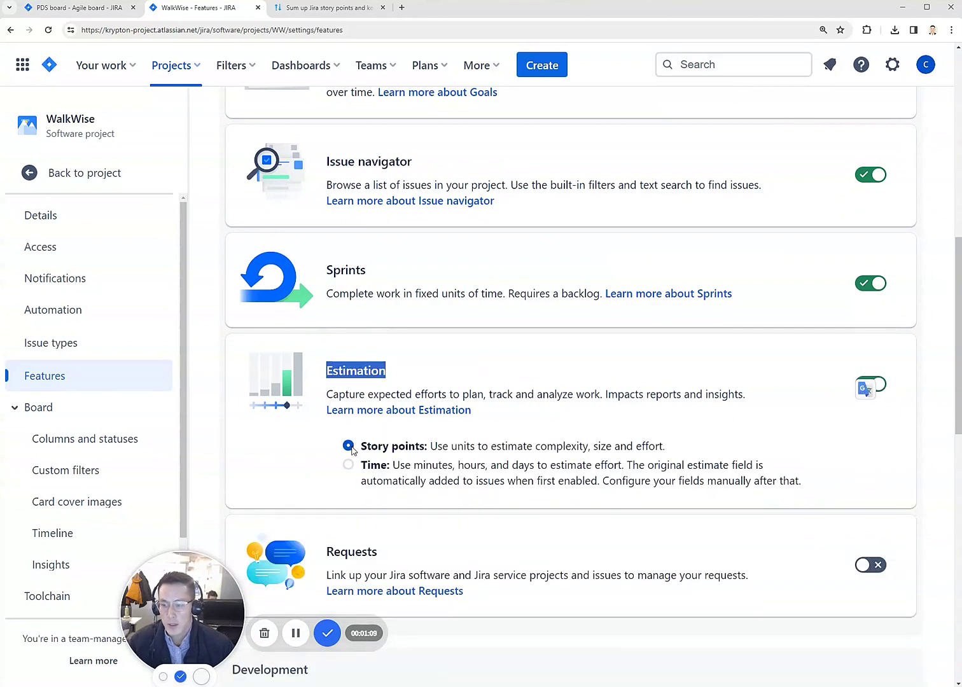
left_click_drag(184, 609, 132, 575)
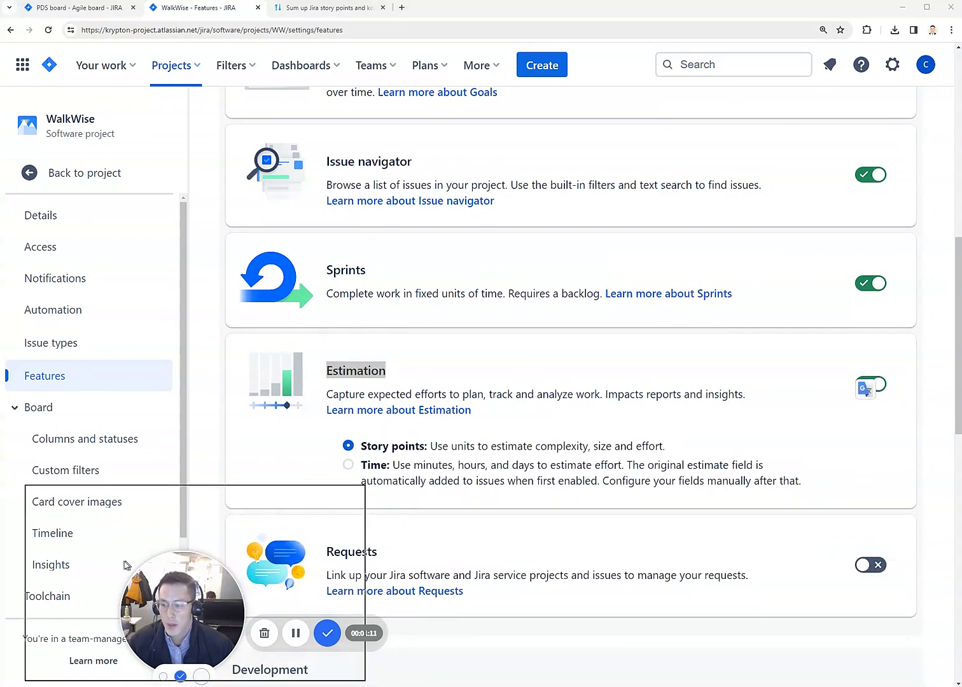
left_click(84, 171)
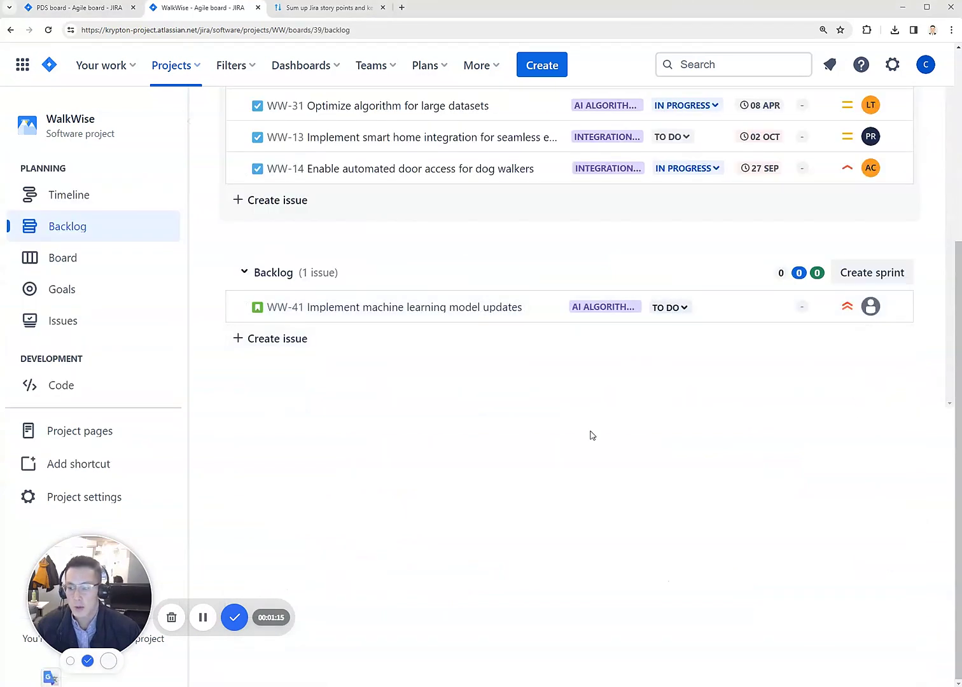
scroll(720, 446, "up", 5)
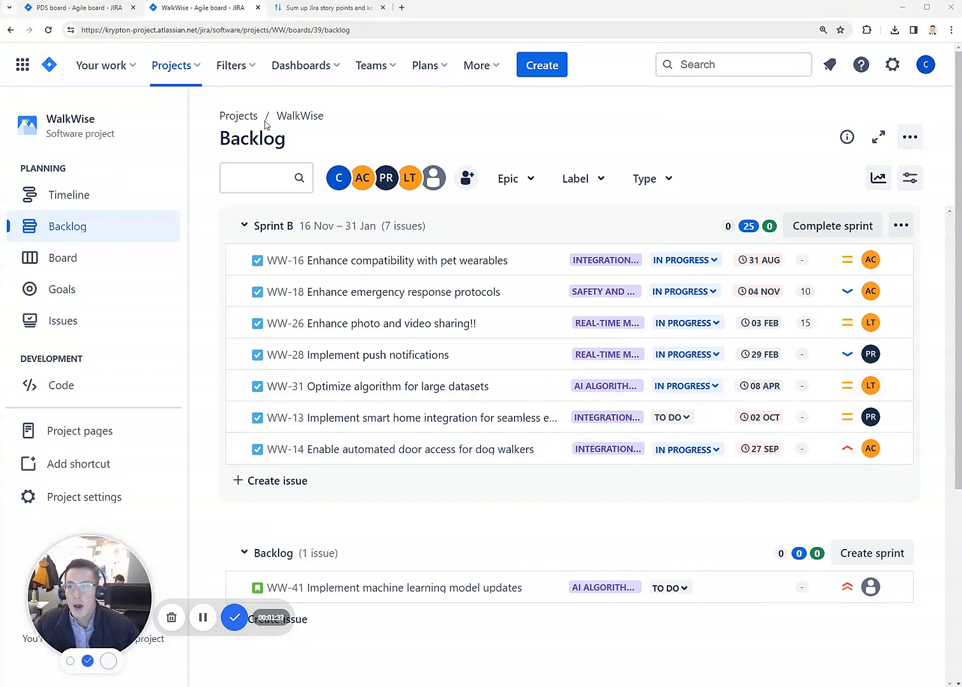
Switch from the WalkWise backlog back to the Product Development Scenario PDS board tab
left_click(79, 7)
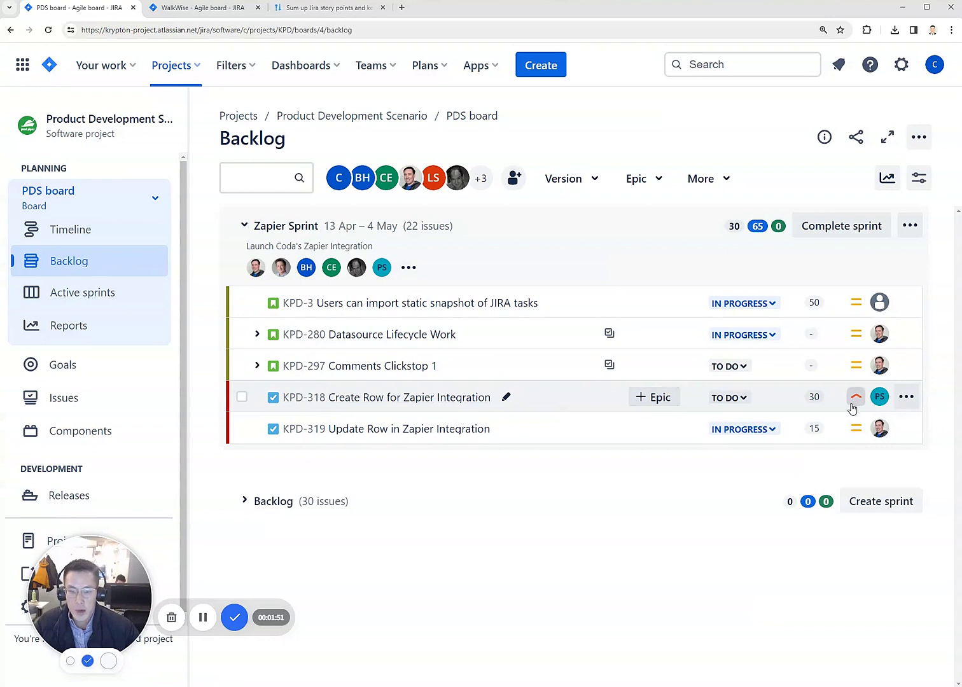
Save KPD-318's estimate as 25 story points and expand KPD-297's subtasks
left_click(814, 397)
type("25")
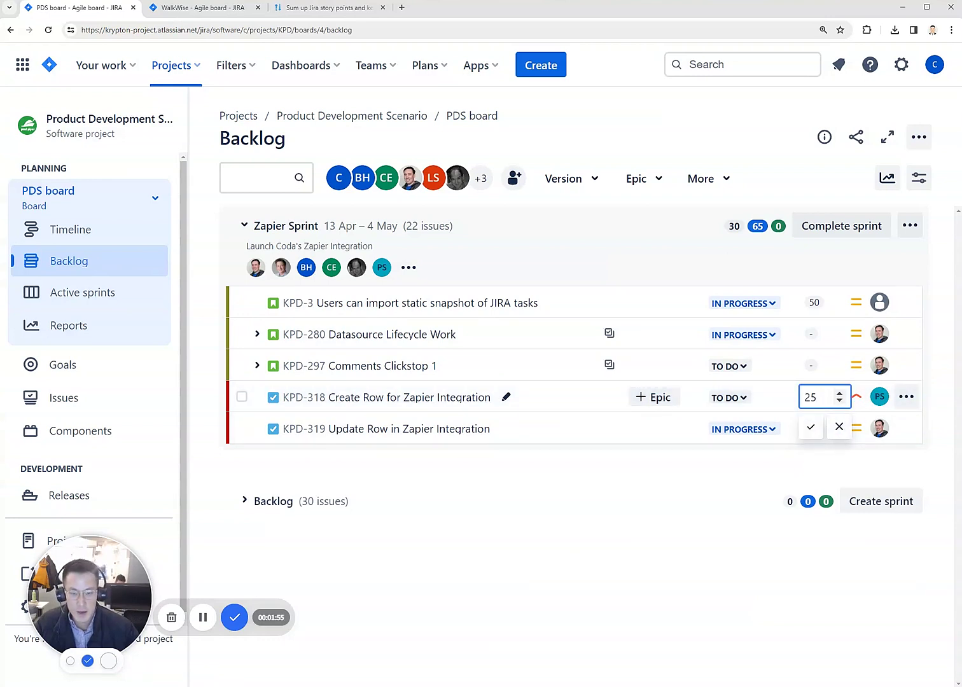
left_click(607, 471)
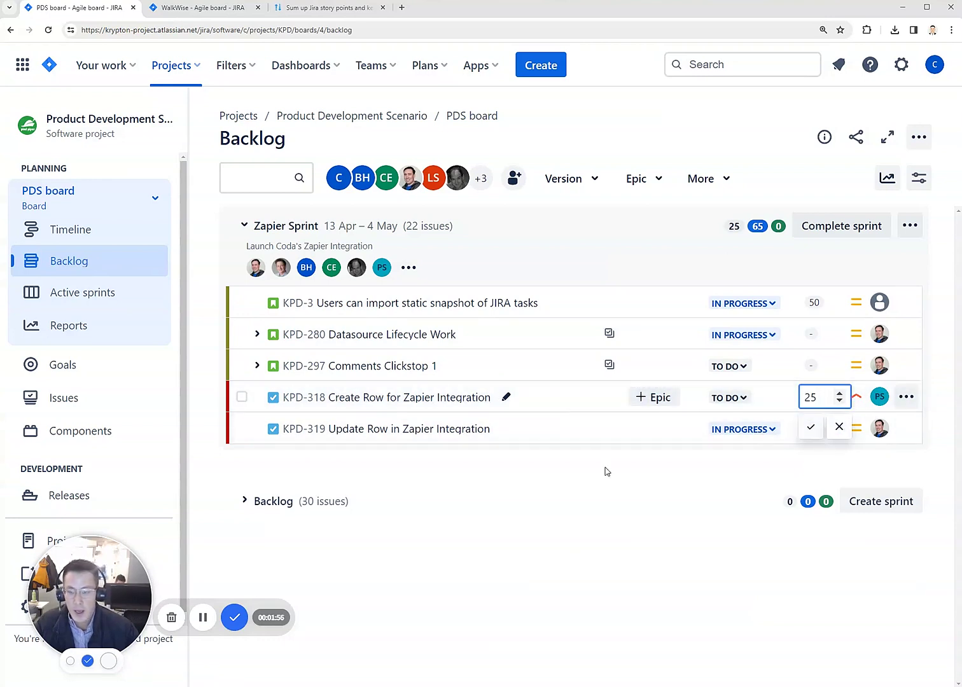
left_click(257, 365)
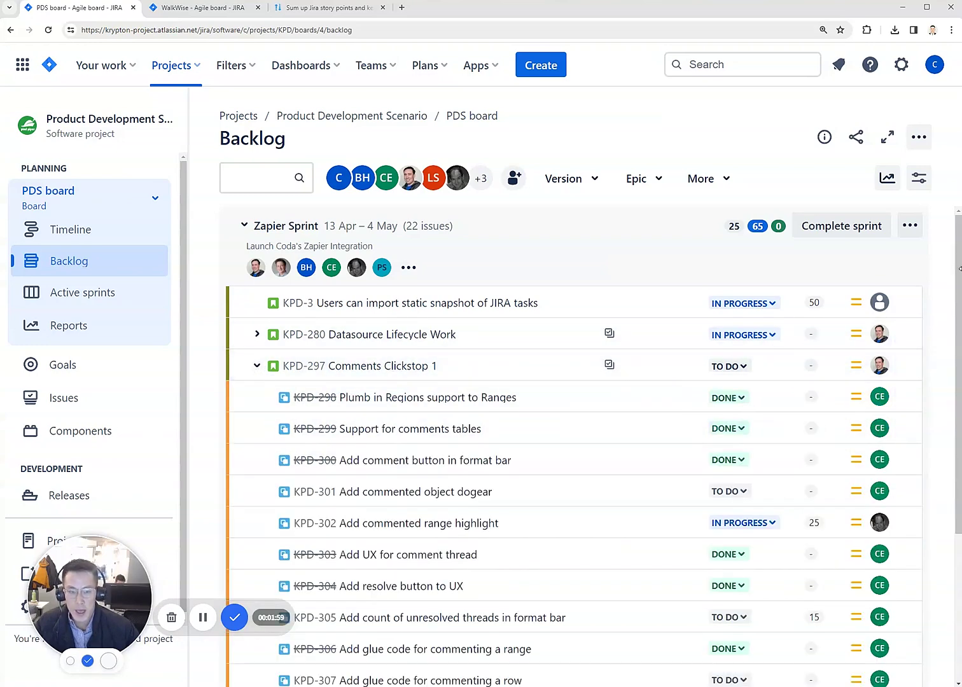
scroll(676, 413, "down", 2)
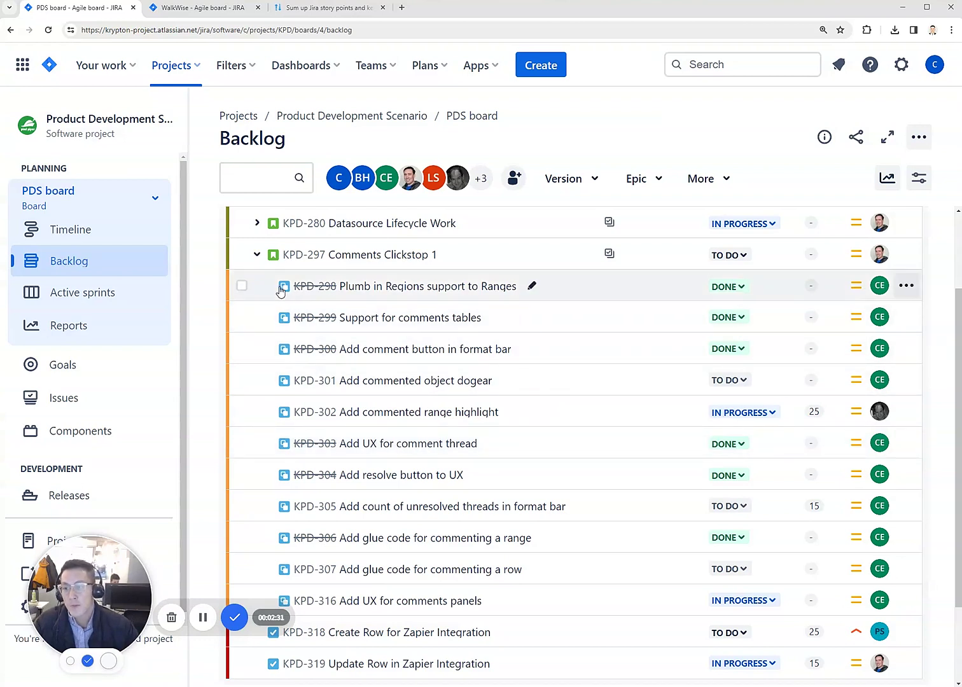
Give KPD-280's subtask KPD-311 an estimate of 5 story points, then collapse KPD-280
left_click(256, 255)
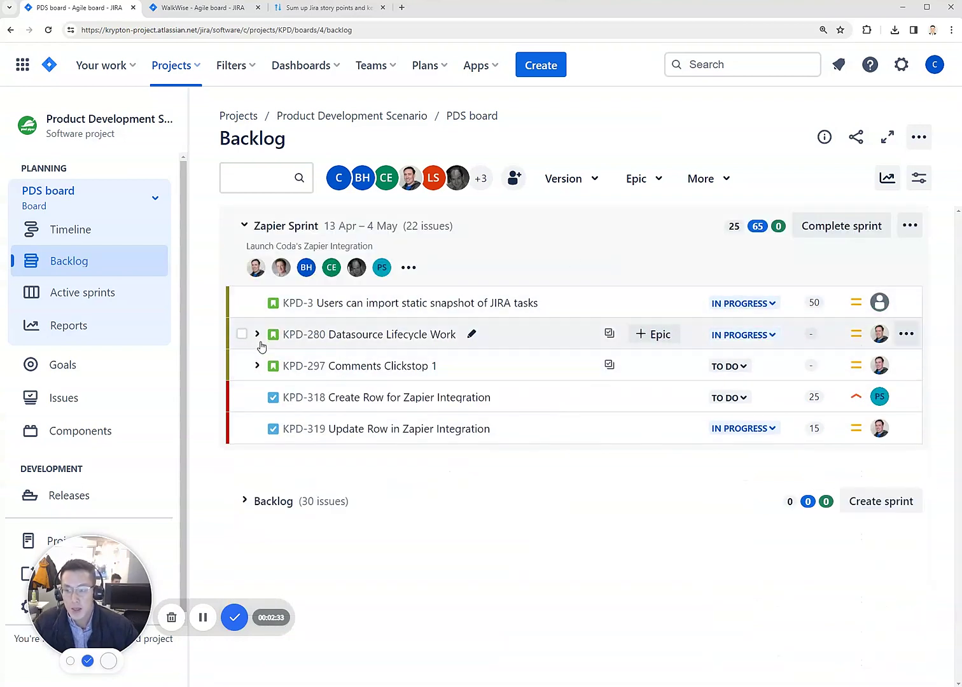
left_click(256, 333)
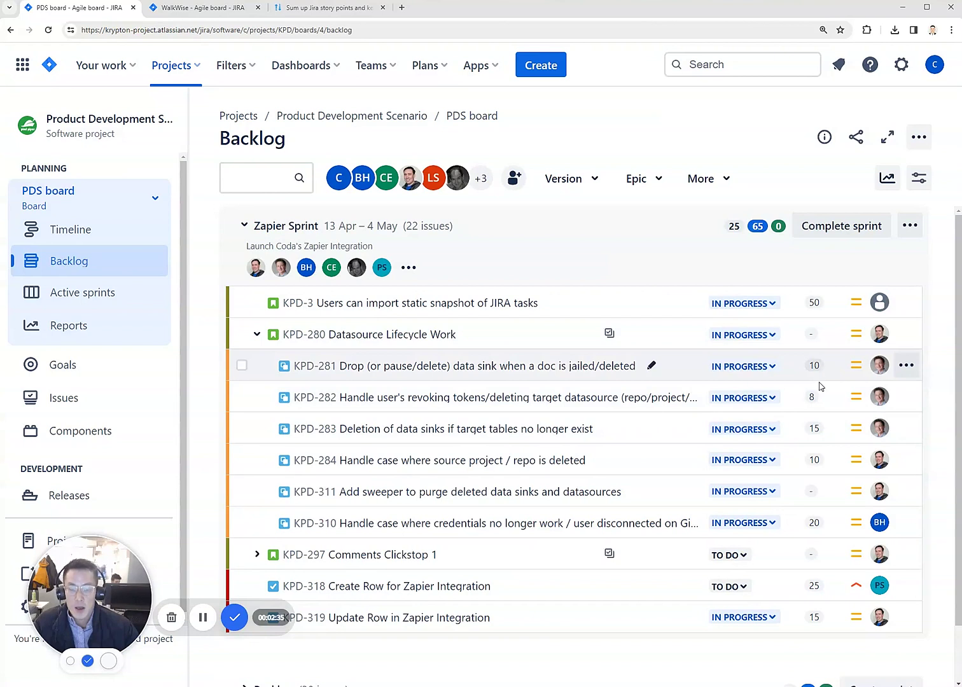
left_click(817, 492)
type("5")
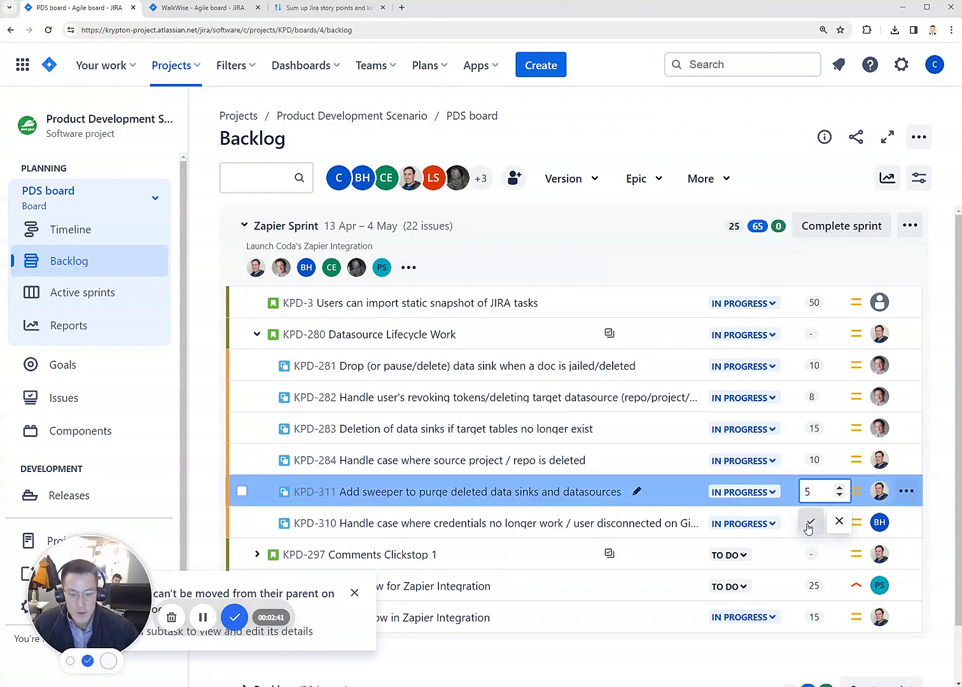
left_click(811, 521)
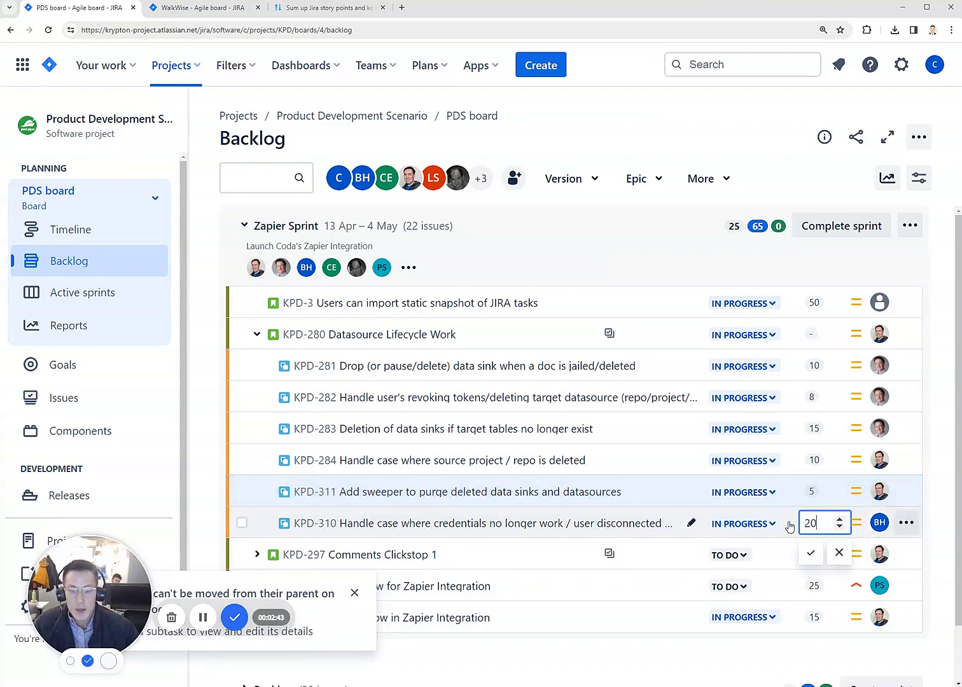
left_click(257, 335)
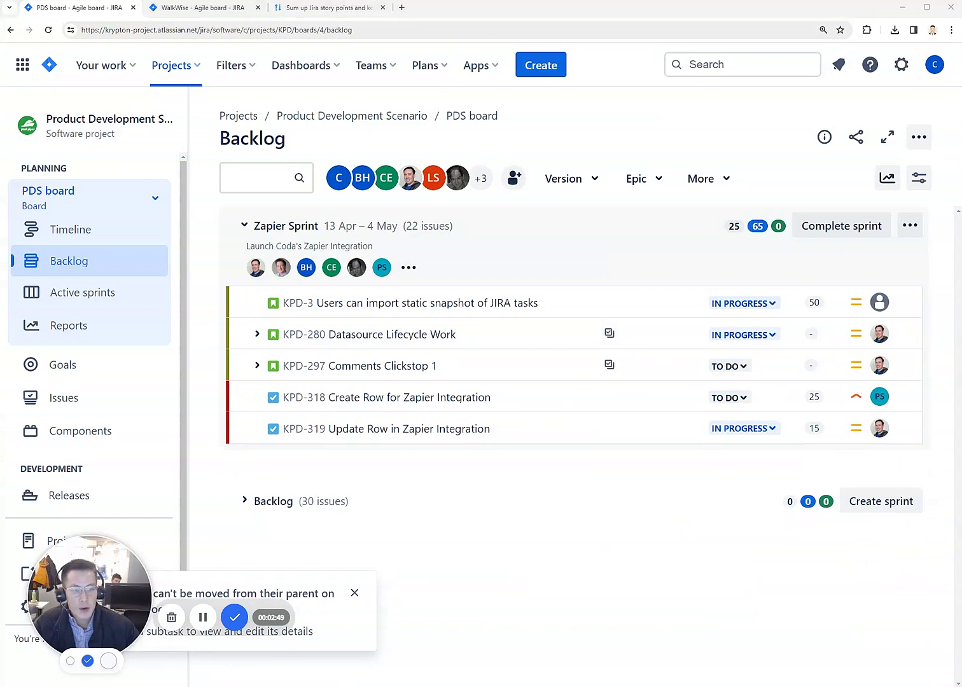
Estimate WalkWise issue WW-28 at 25 story points and go back to the PDS board
left_click(203, 7)
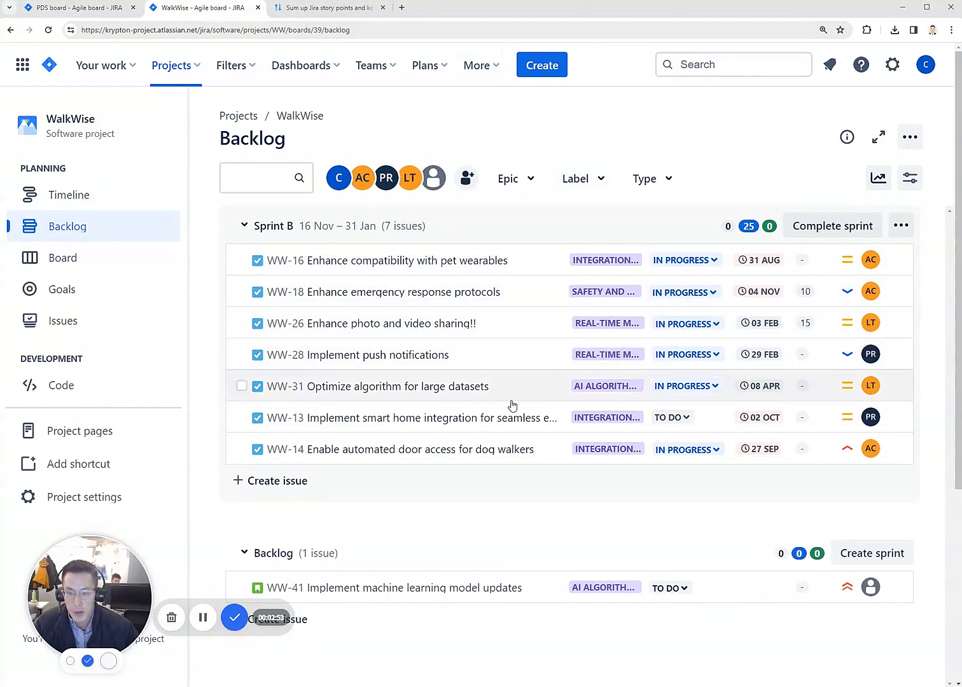
left_click(802, 355)
type("25")
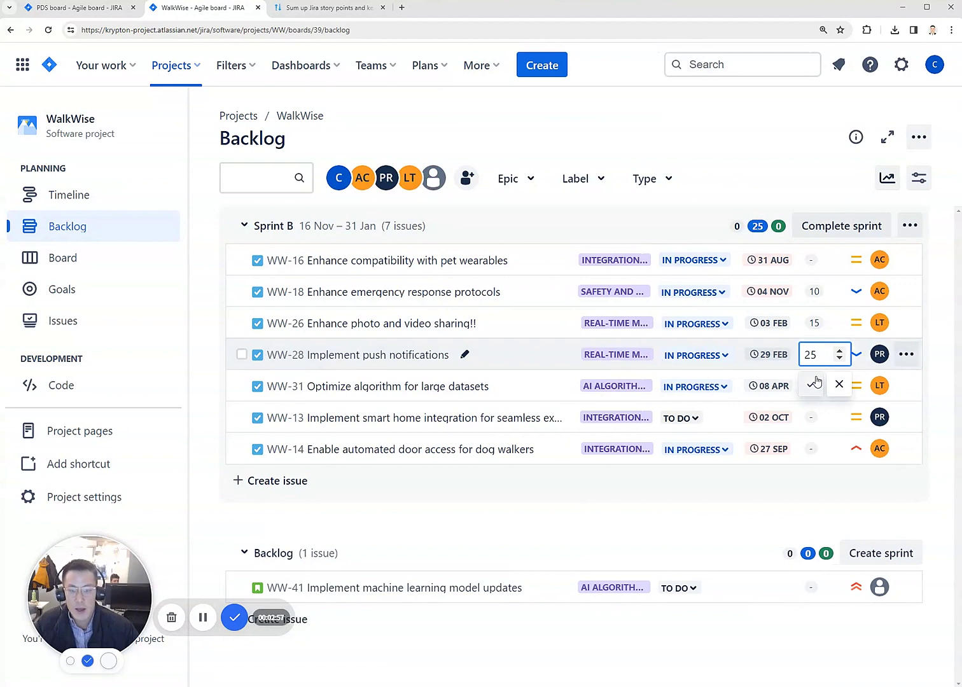
left_click(810, 384)
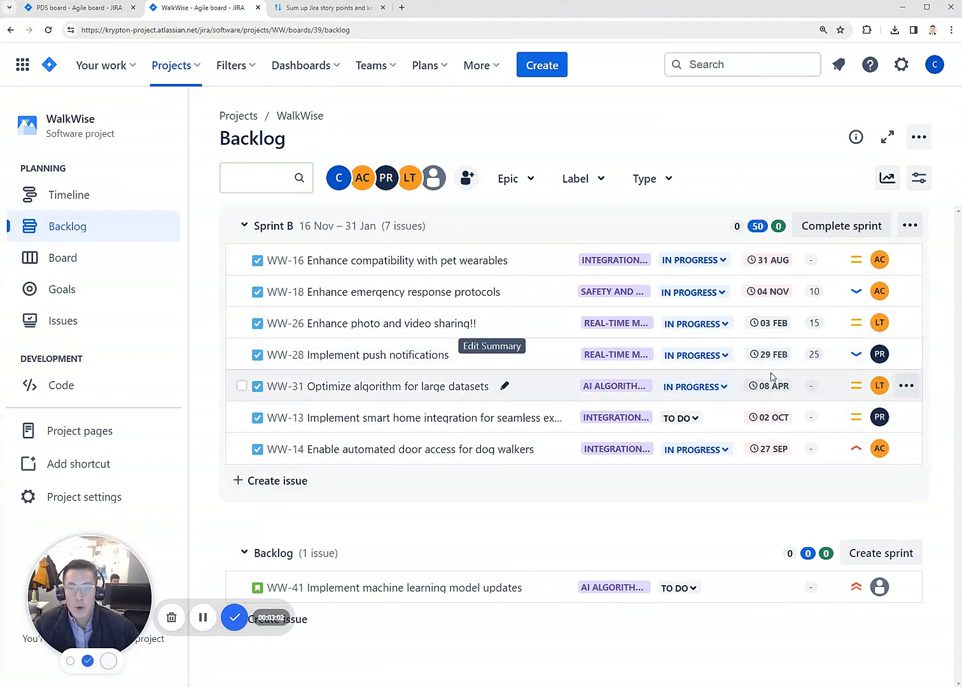
left_click(78, 7)
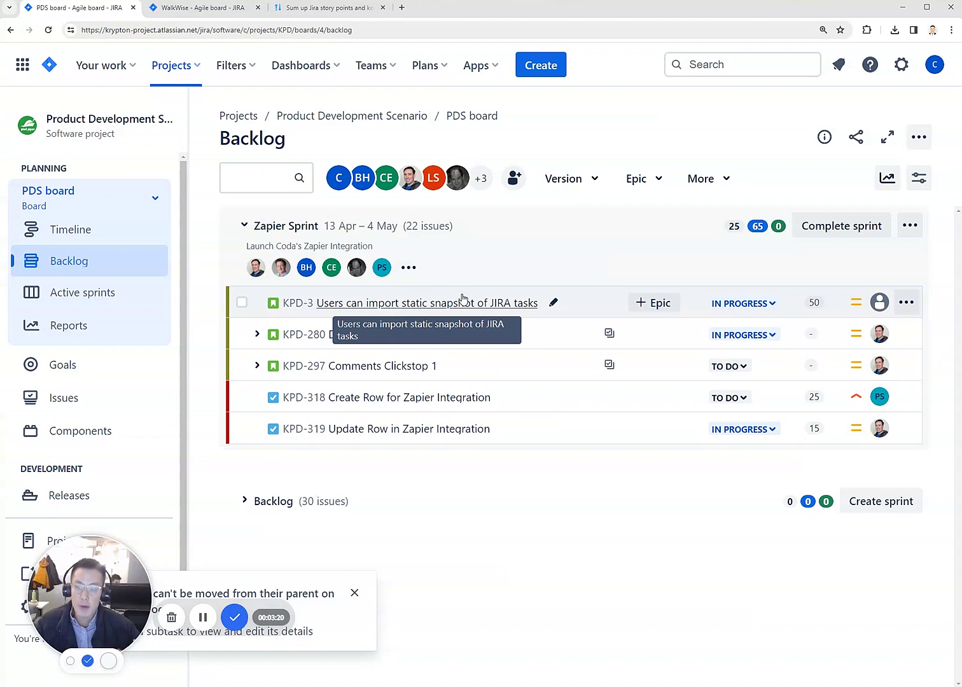
left_click(409, 268)
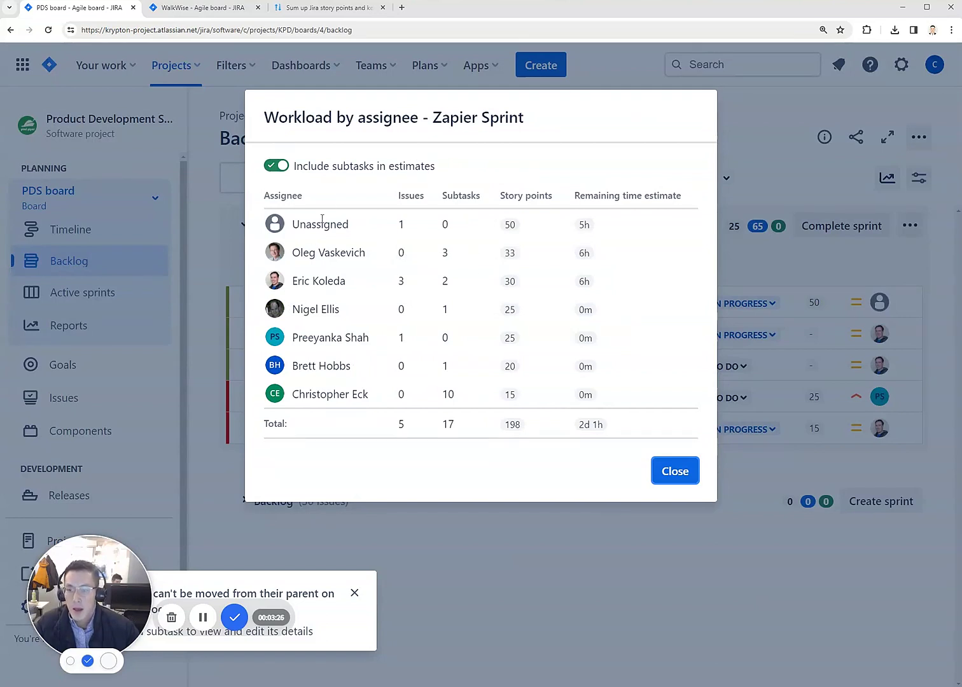
left_click(277, 166)
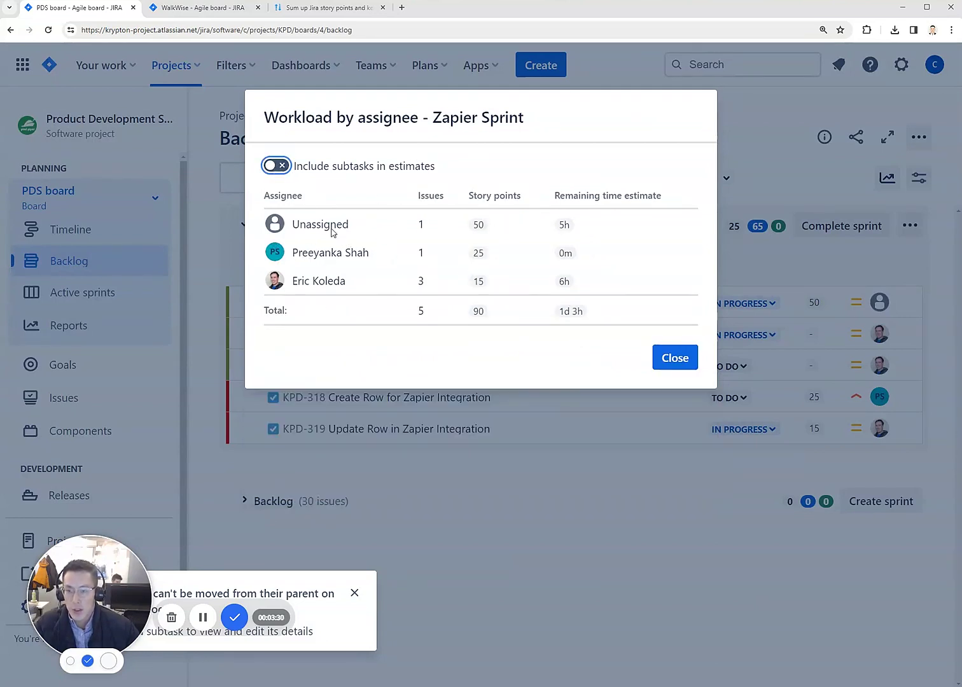
left_click(276, 166)
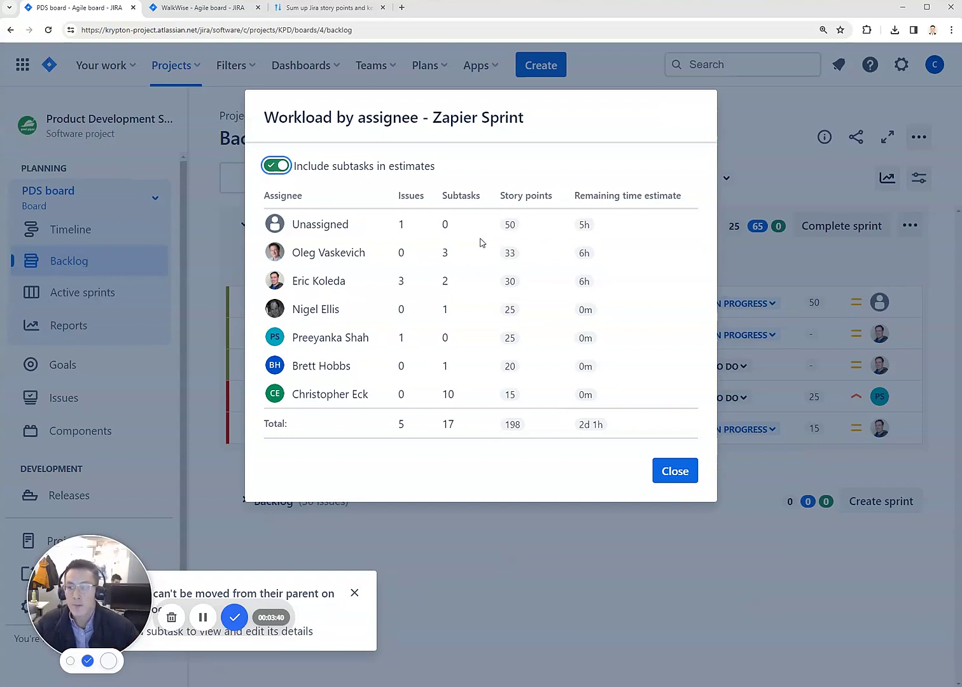
left_click(654, 473)
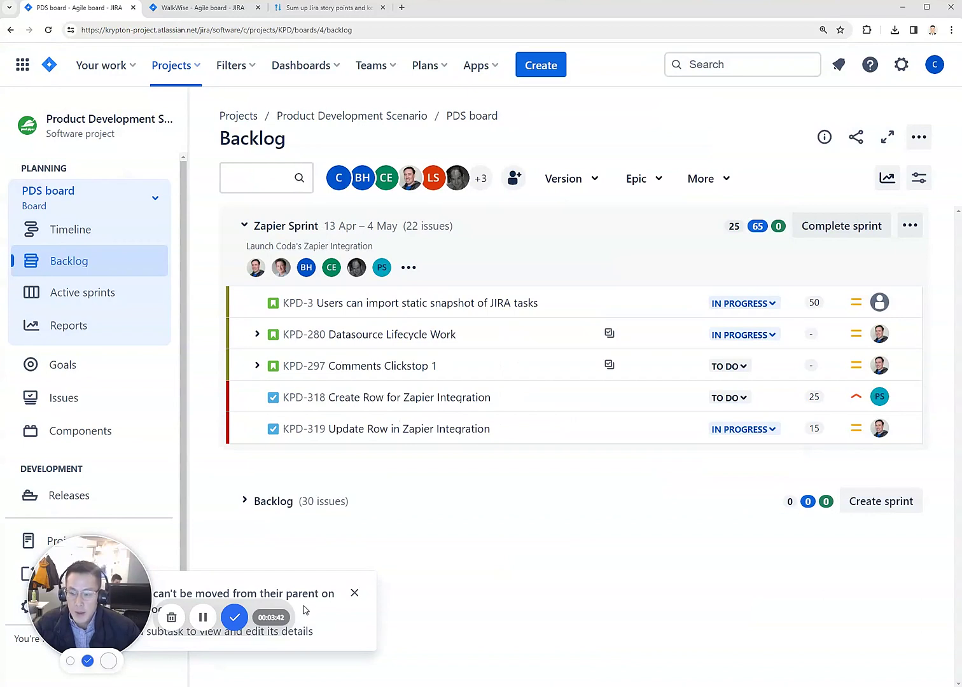
Dismiss the toast and check subtask KPD-281's story points on the Active sprints board
left_click(353, 595)
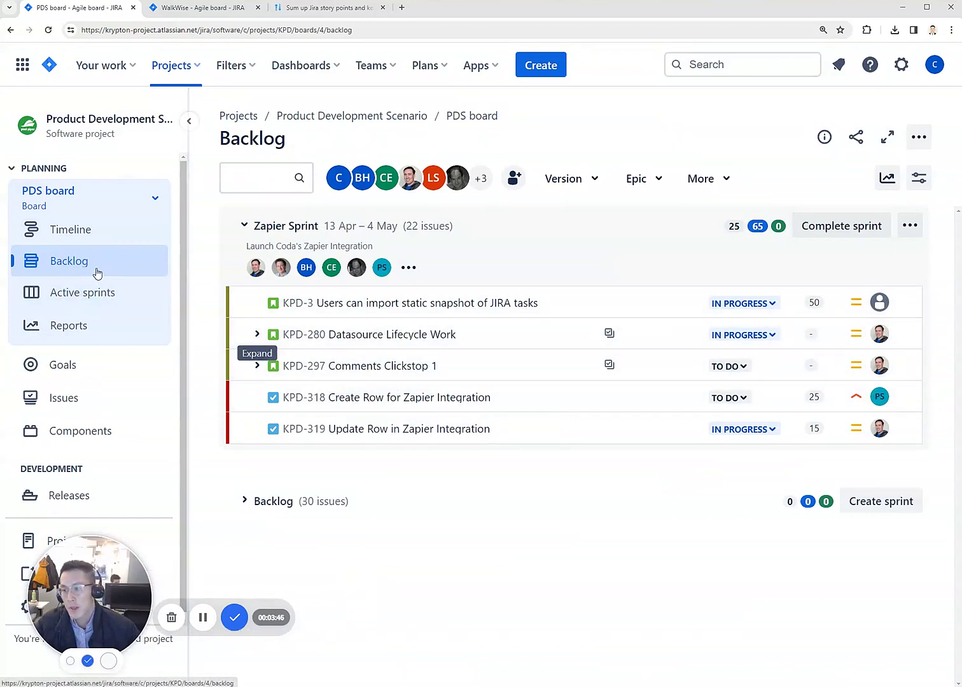
left_click(89, 296)
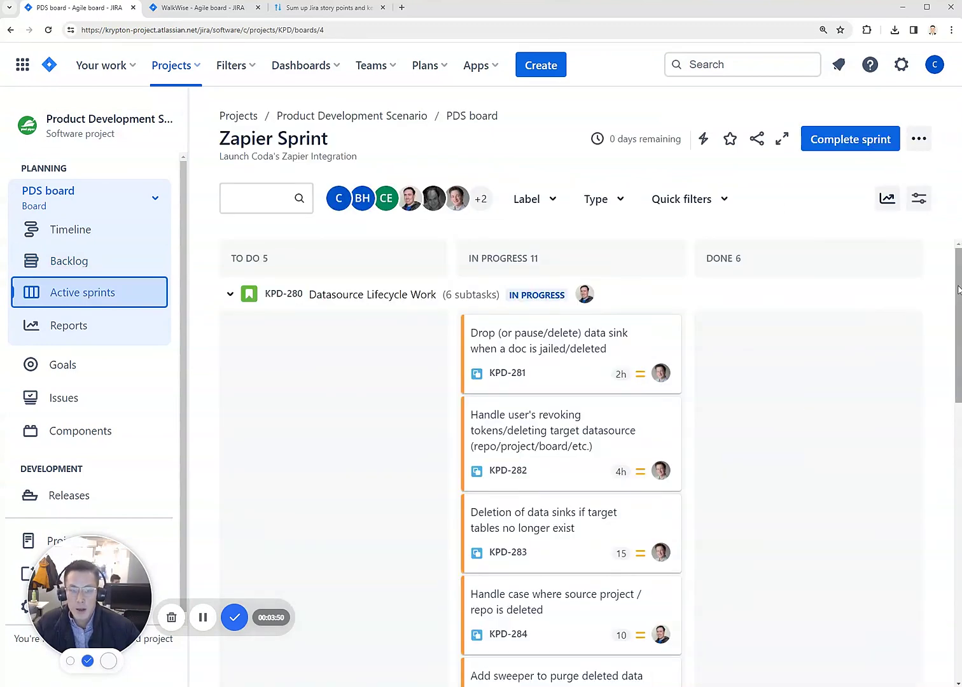
scroll(553, 368, "down", 1)
left_click(507, 345)
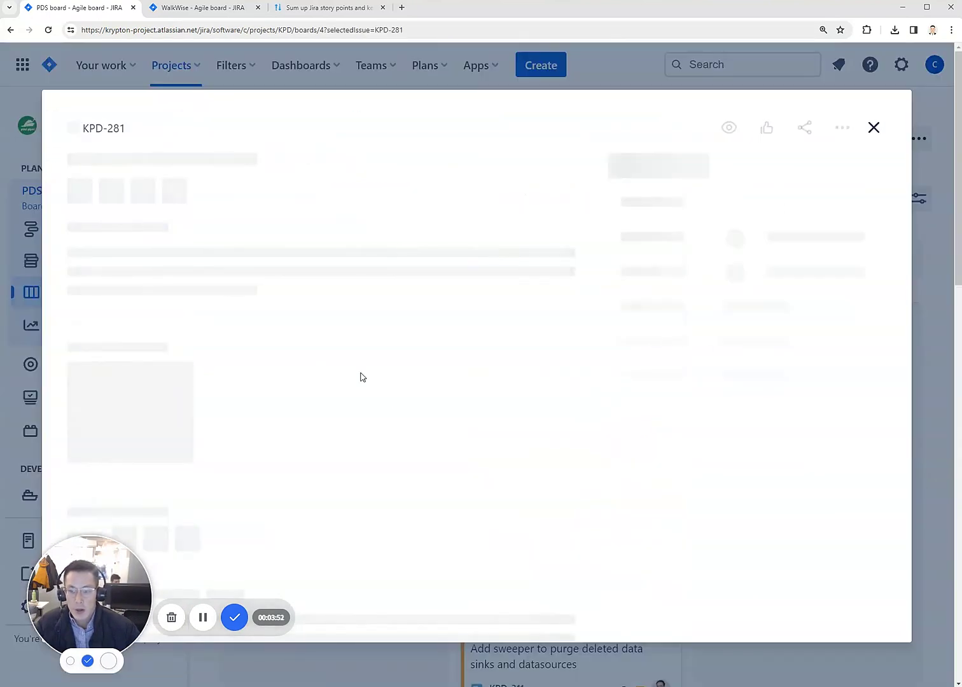
scroll(695, 301, "down", 1)
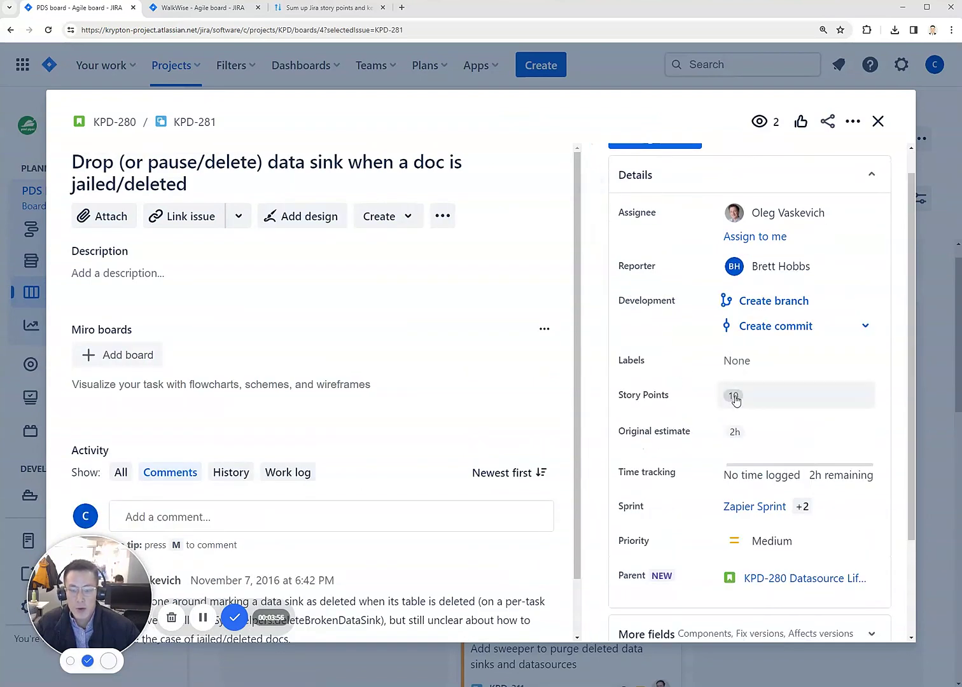
left_click(878, 121)
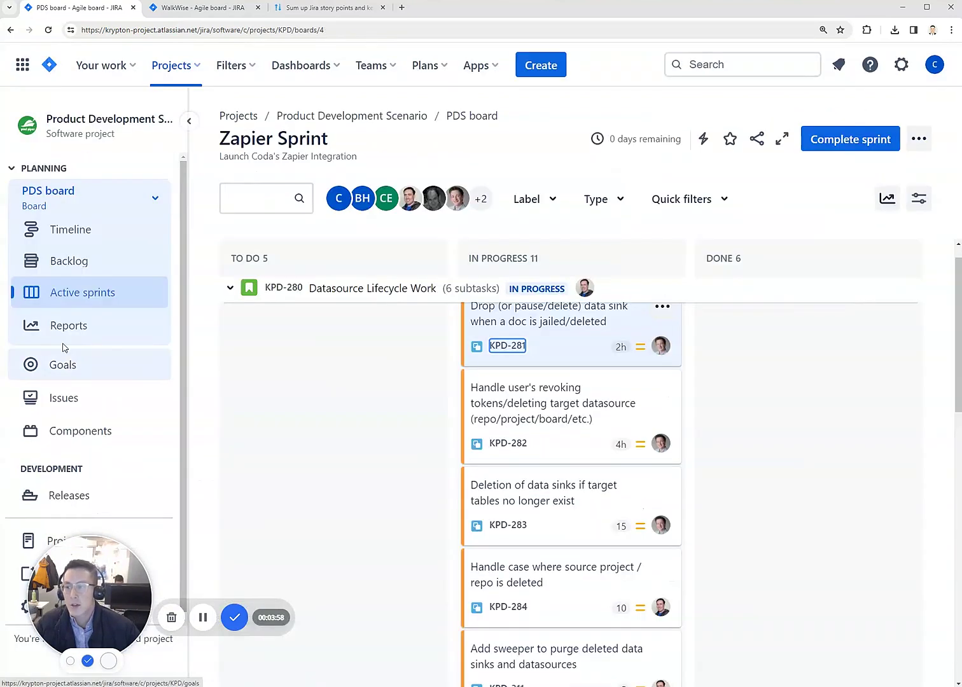
left_click(70, 261)
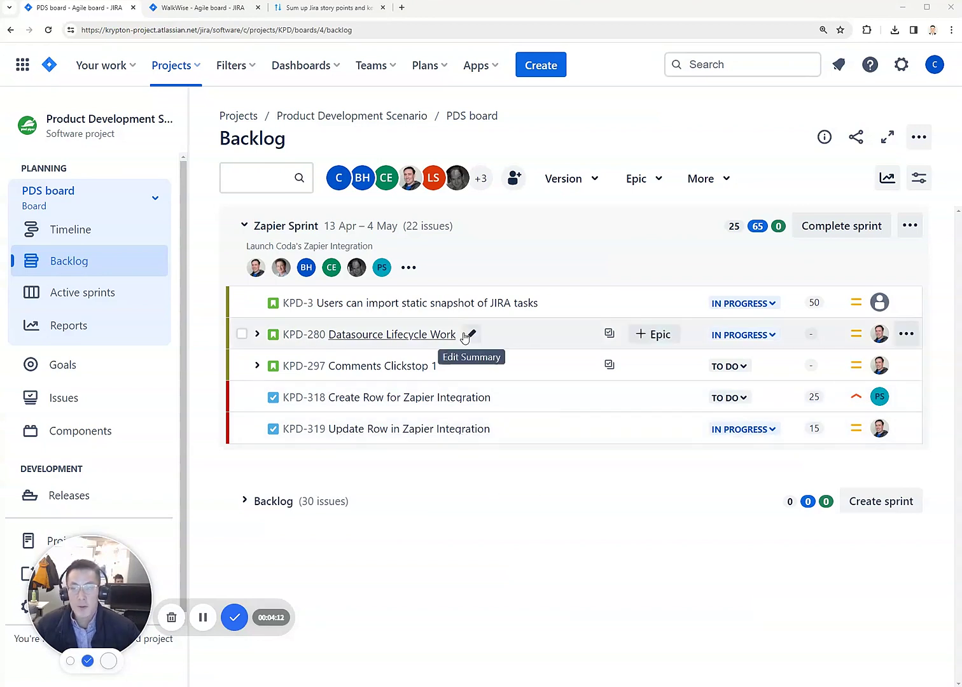
Toggle KPD-280's subtasks open and closed, then give KPD-280 50 story points
left_click(257, 334)
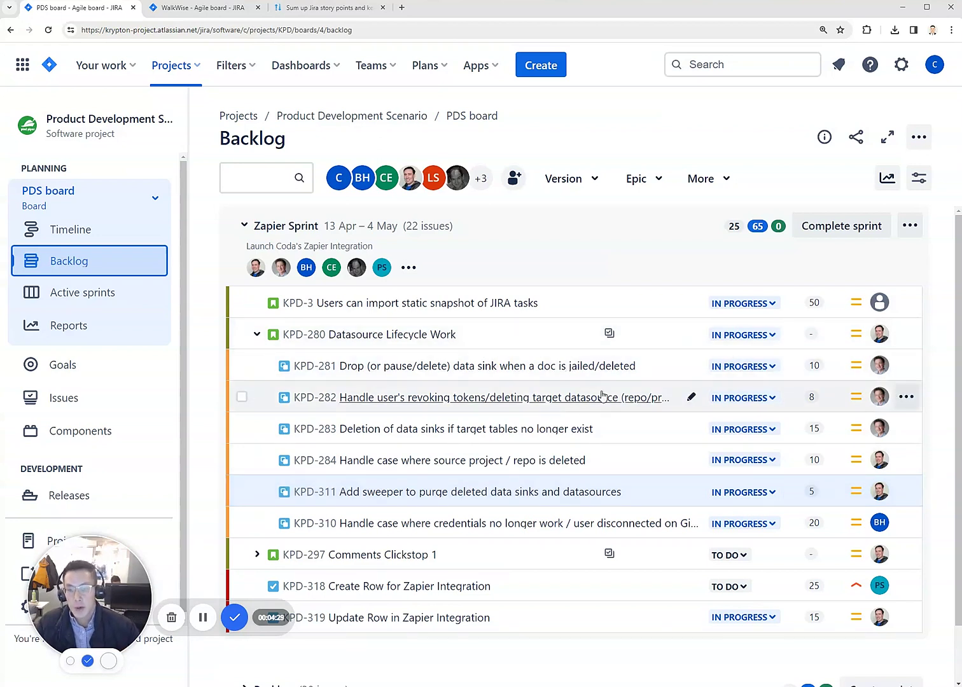
left_click(257, 335)
left_click(257, 334)
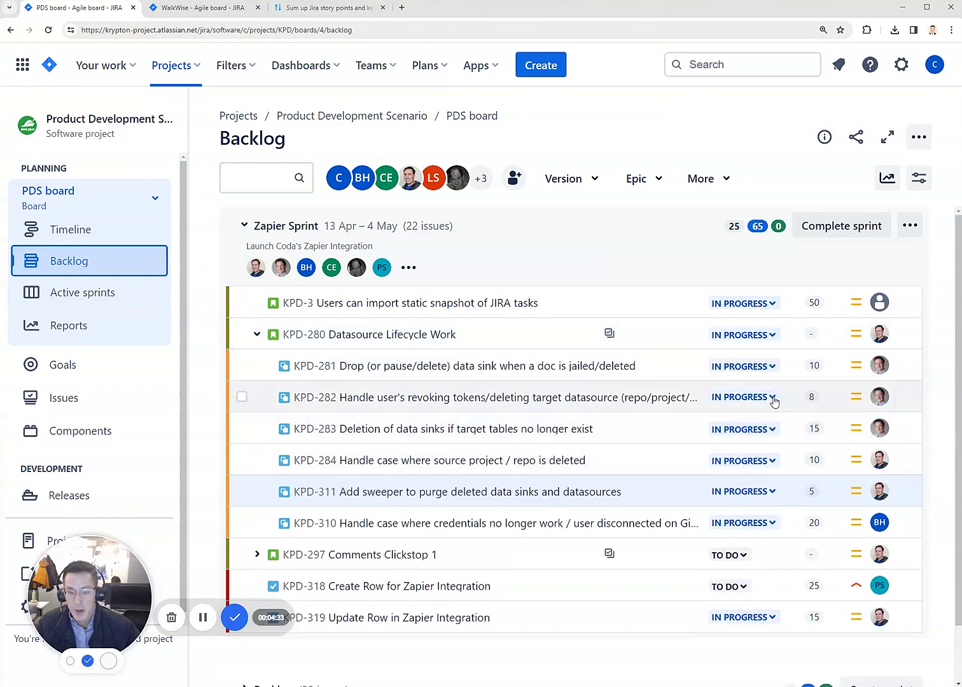
left_click(257, 334)
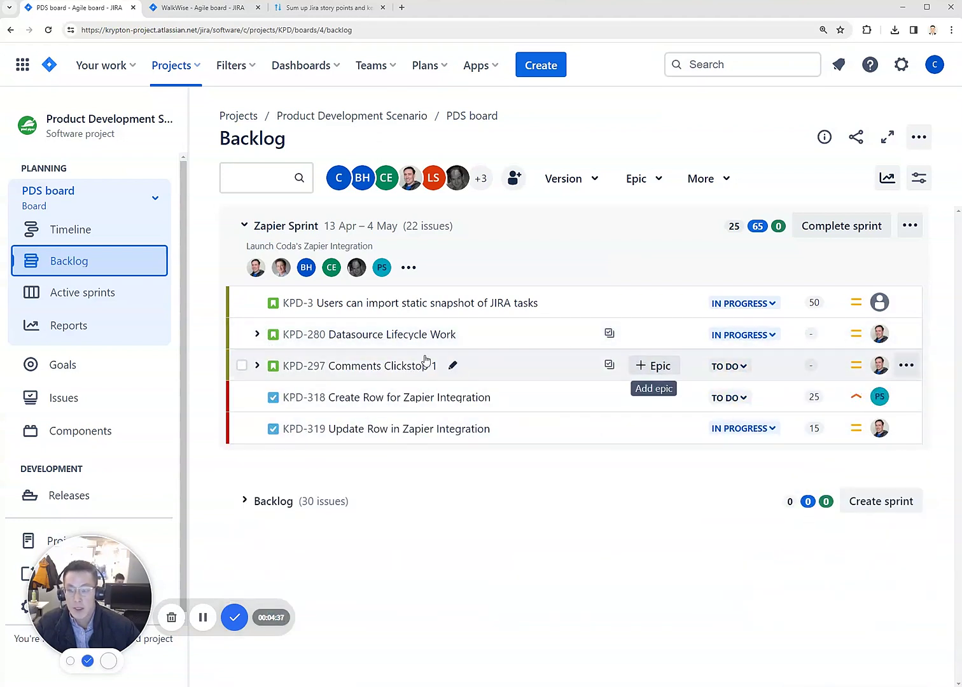
left_click(258, 335)
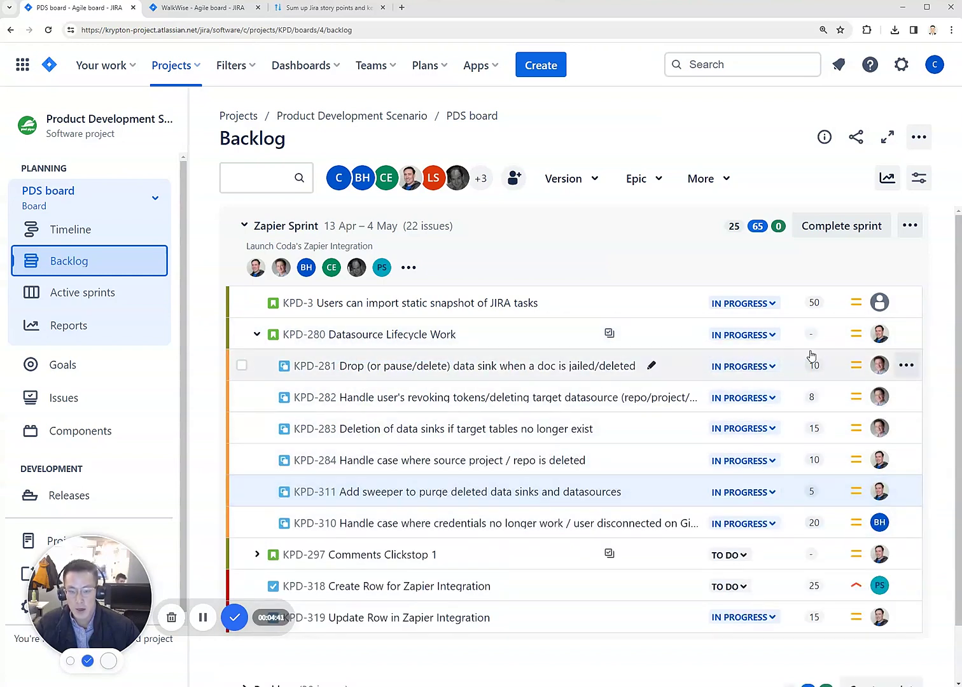
left_click(258, 334)
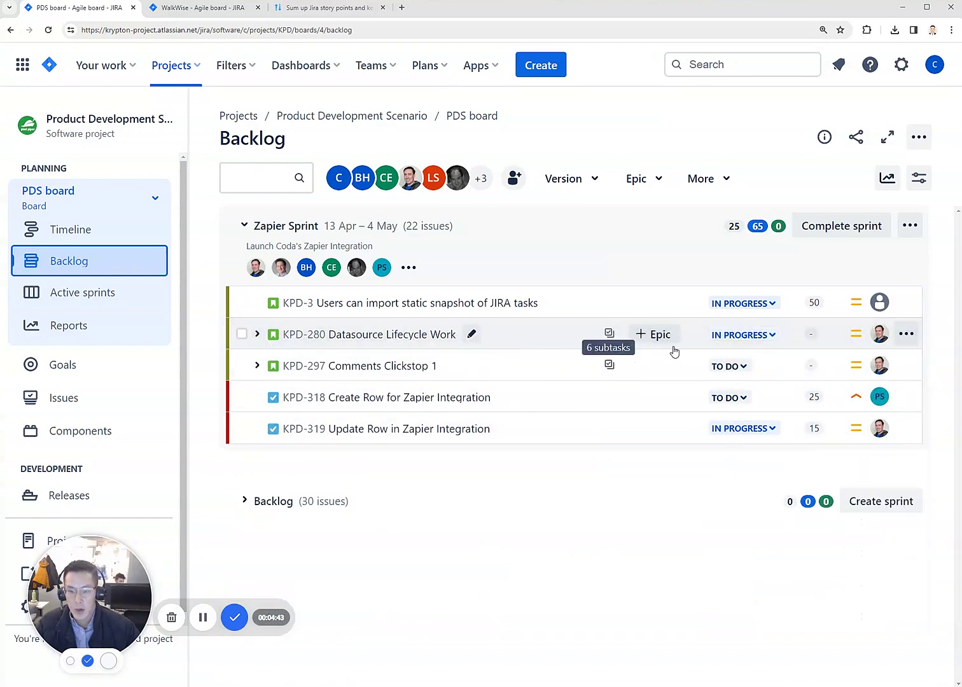
left_click(811, 335)
type("50")
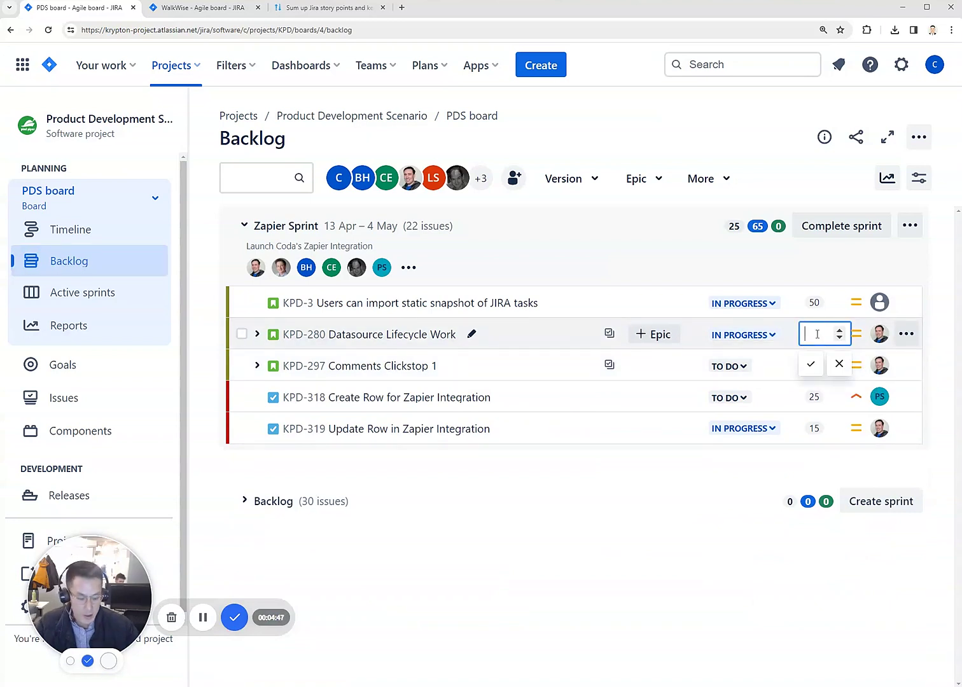
left_click(811, 366)
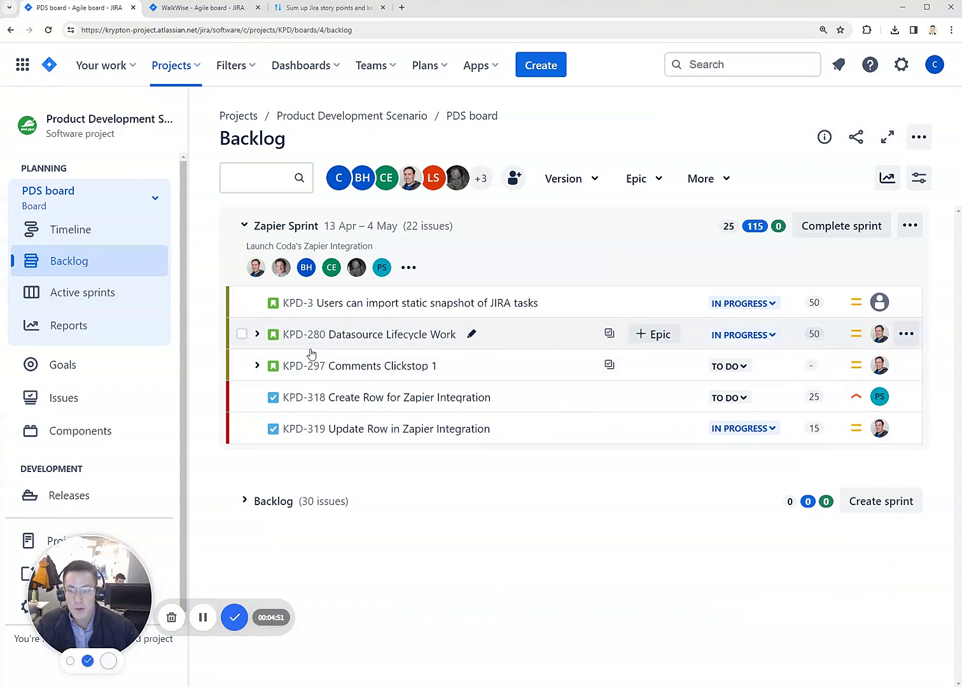
Clear KPD-280's 50-point estimate and collapse its subtasks
left_click(257, 333)
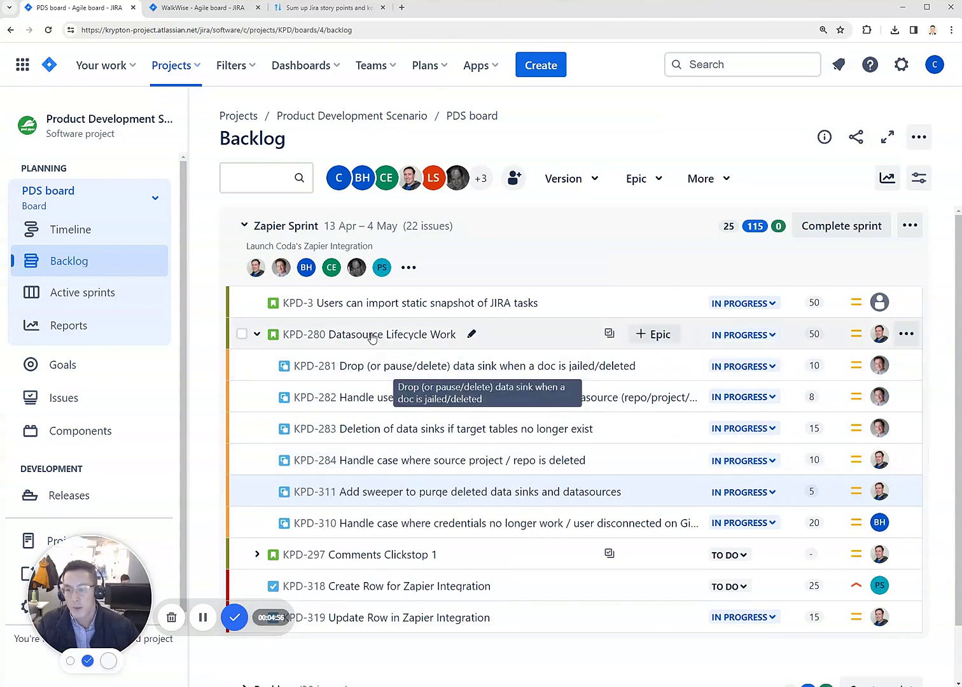
left_click(814, 333)
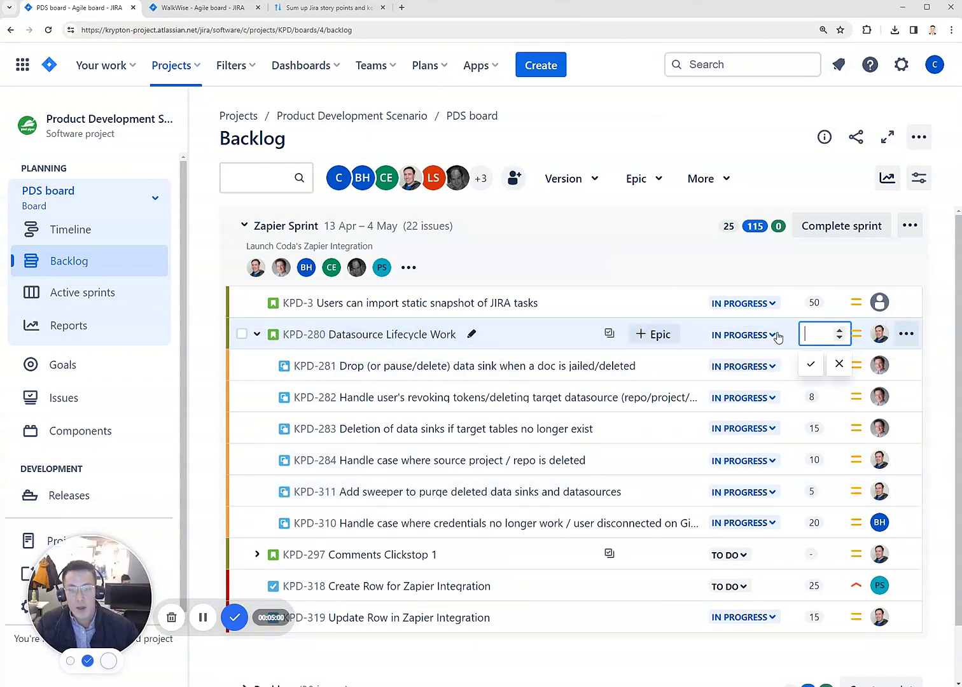
left_click(810, 364)
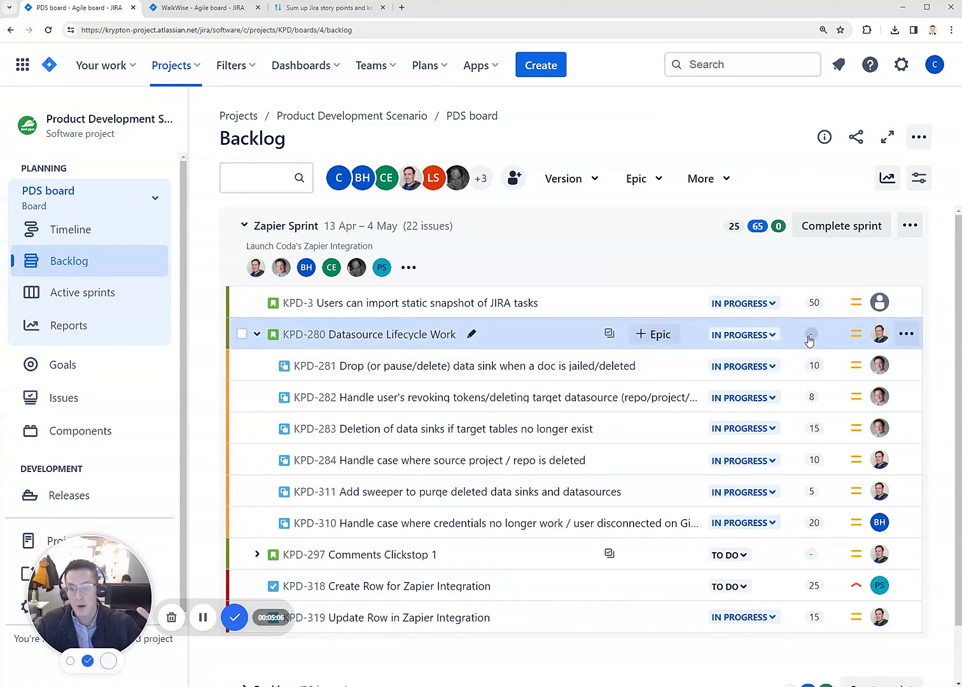
left_click(256, 334)
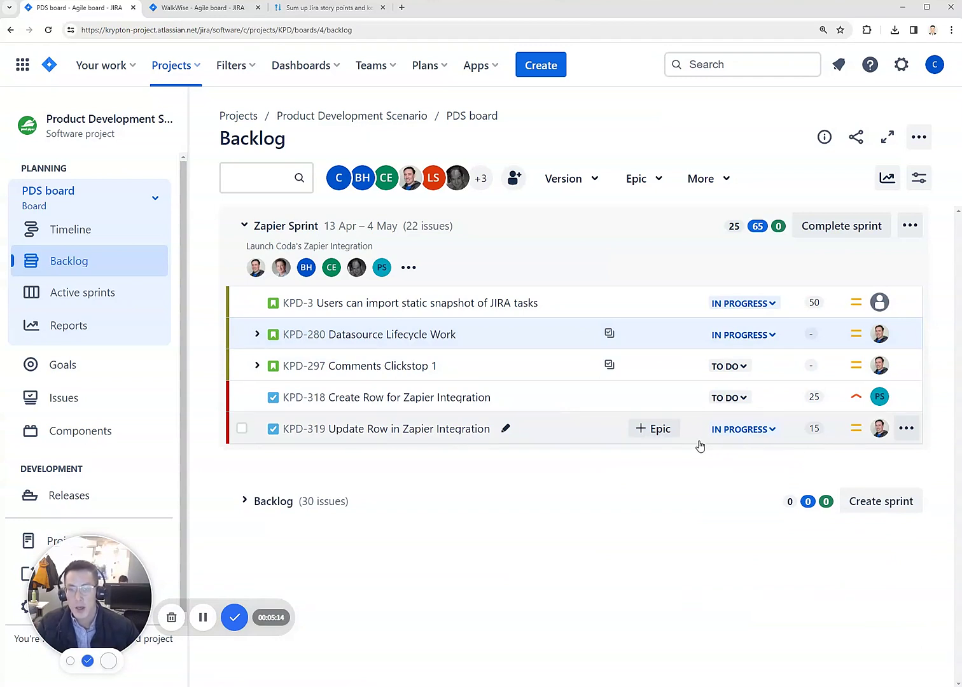
left_click(408, 267)
left_click(277, 165)
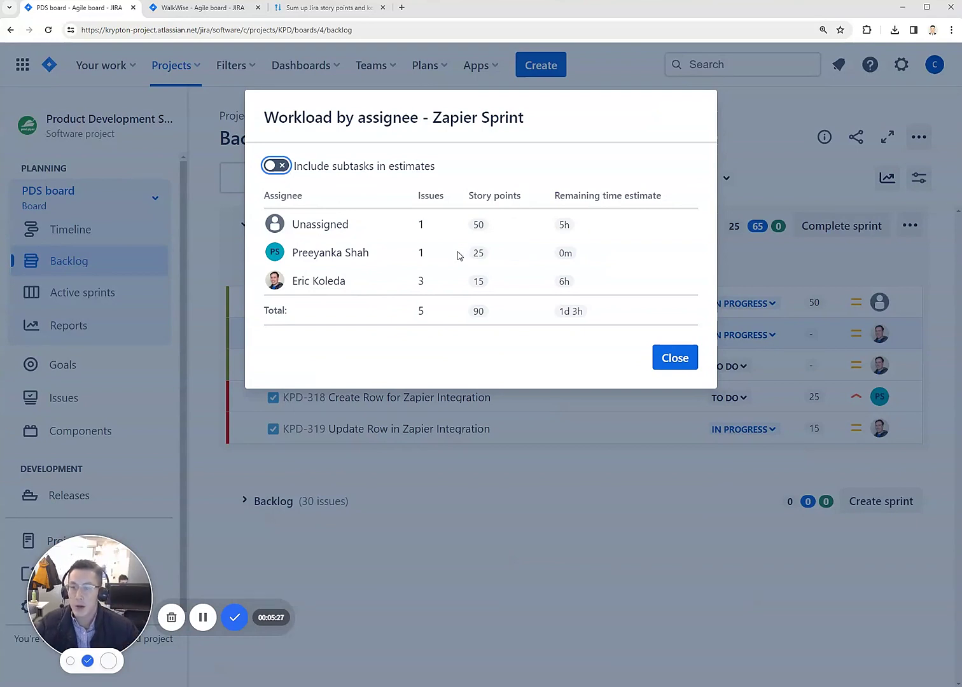
left_click(276, 165)
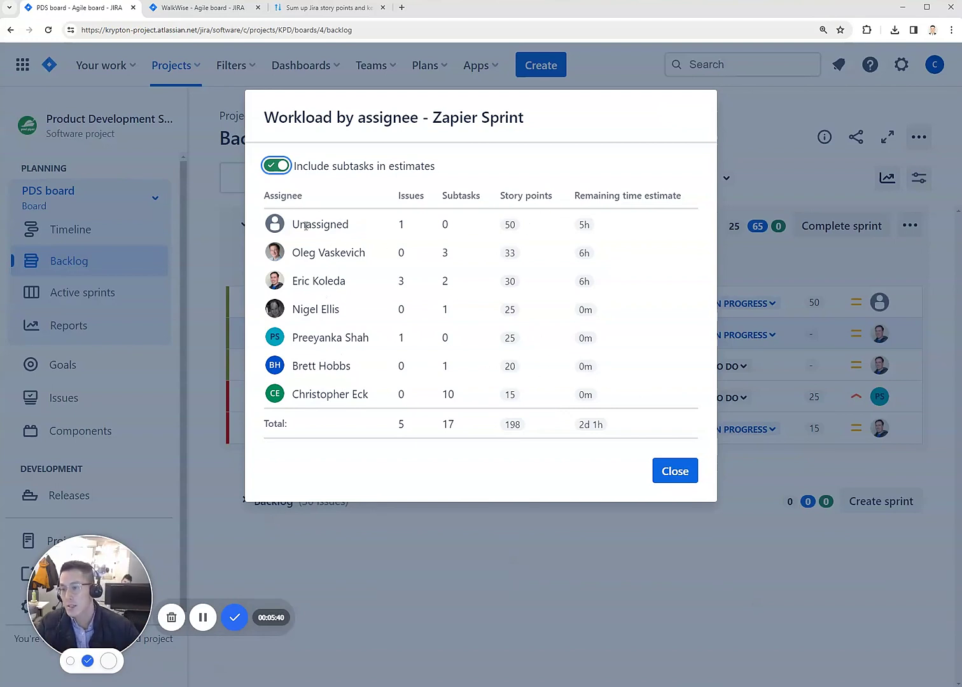
left_click(282, 169)
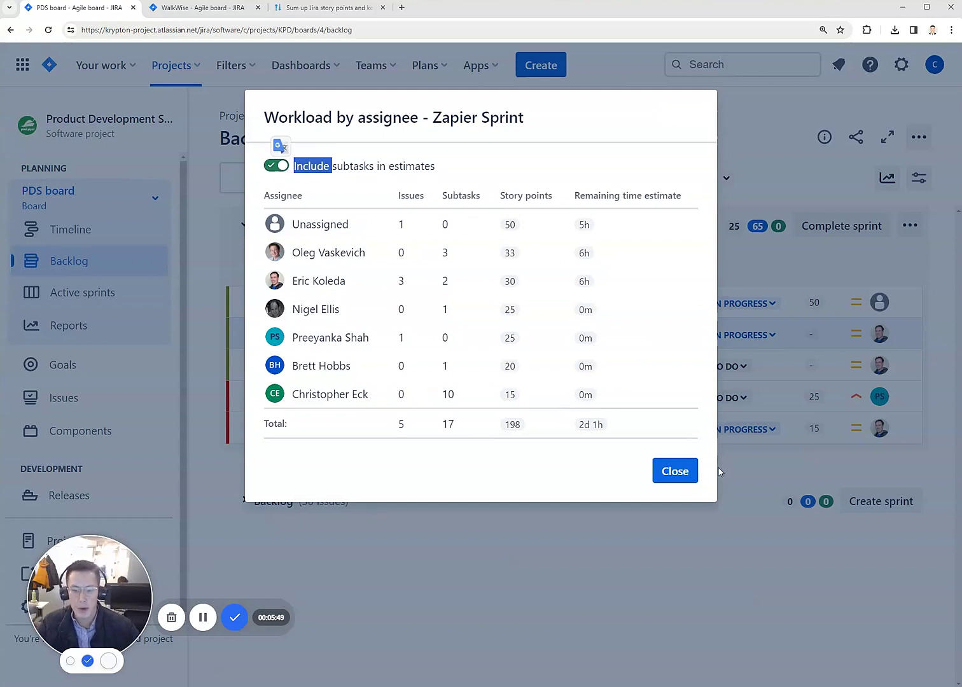
left_click(675, 470)
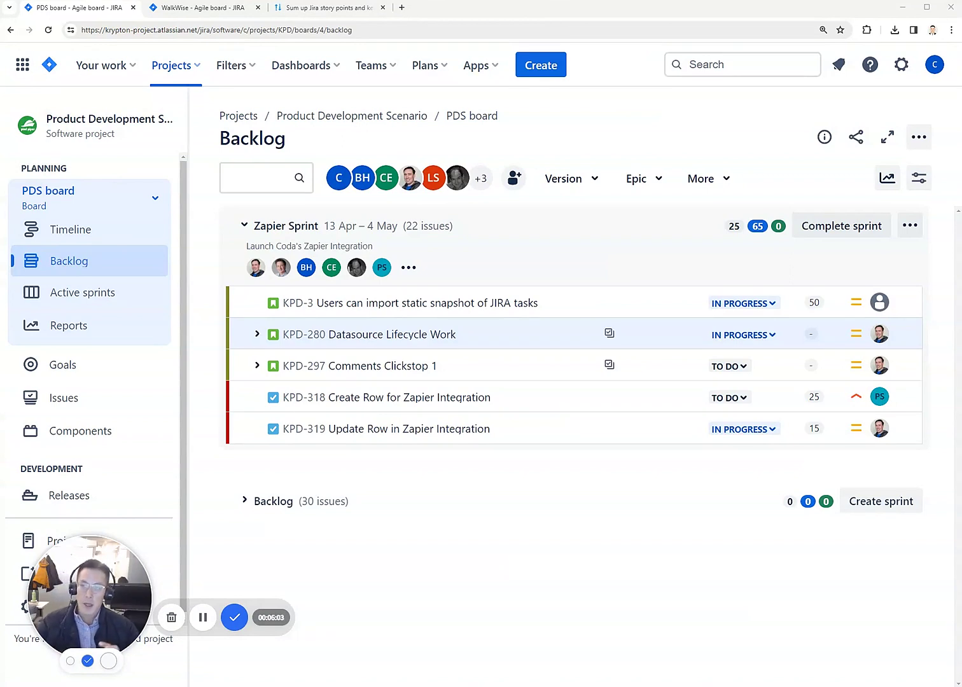
left_click(330, 8)
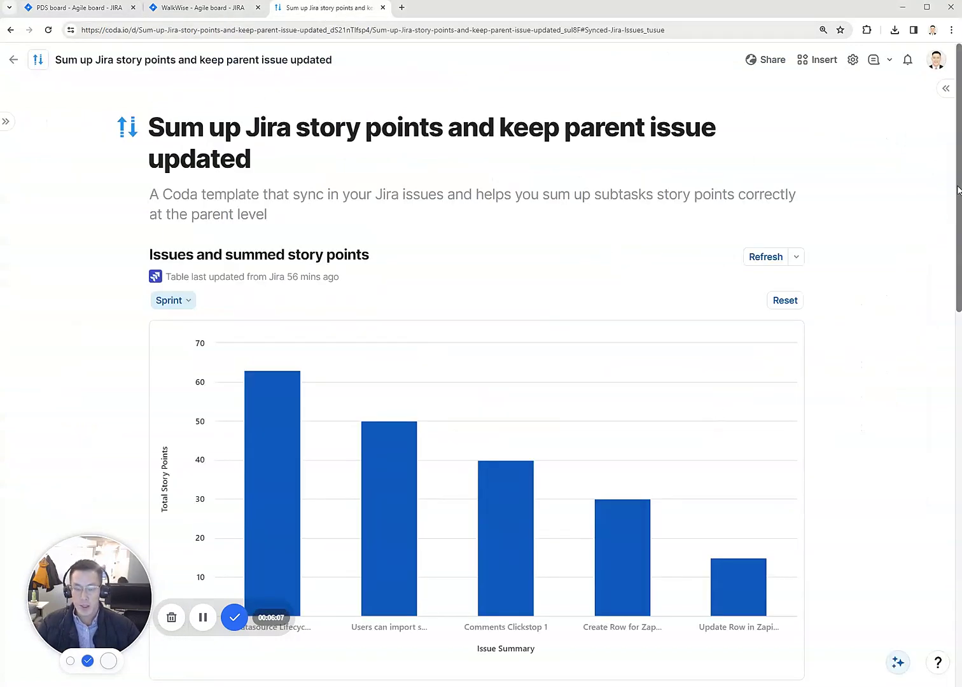
scroll(822, 263, "down", 5)
scroll(450, 375, "down", 5)
scroll(451, 376, "down", 3)
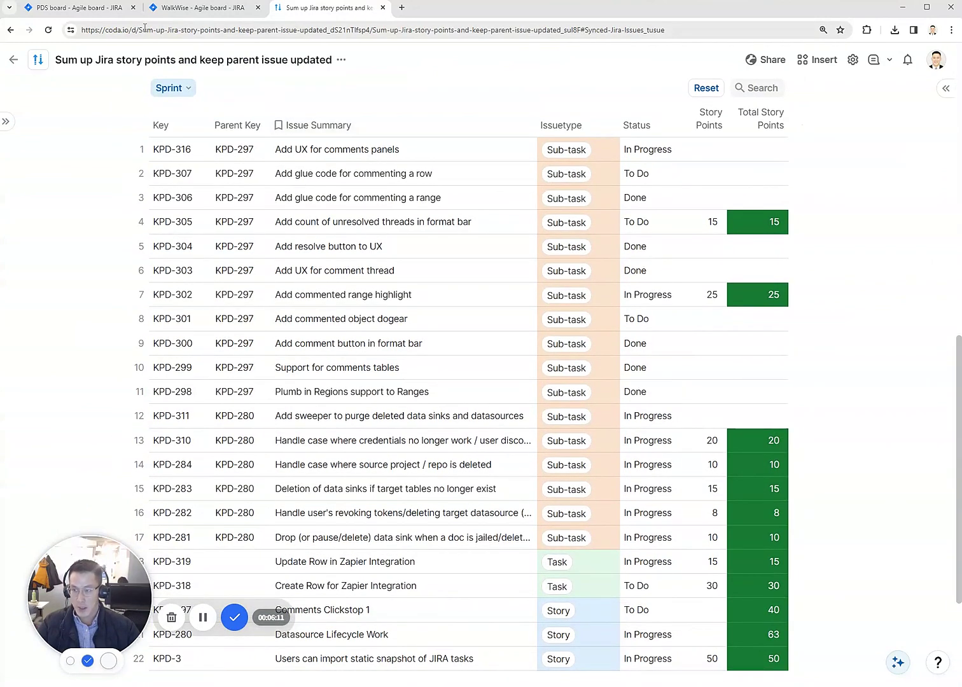
Move the Coda tab into second position beside the Jira backlog tab
left_click_drag(308, 7, 202, 7)
left_click(75, 7)
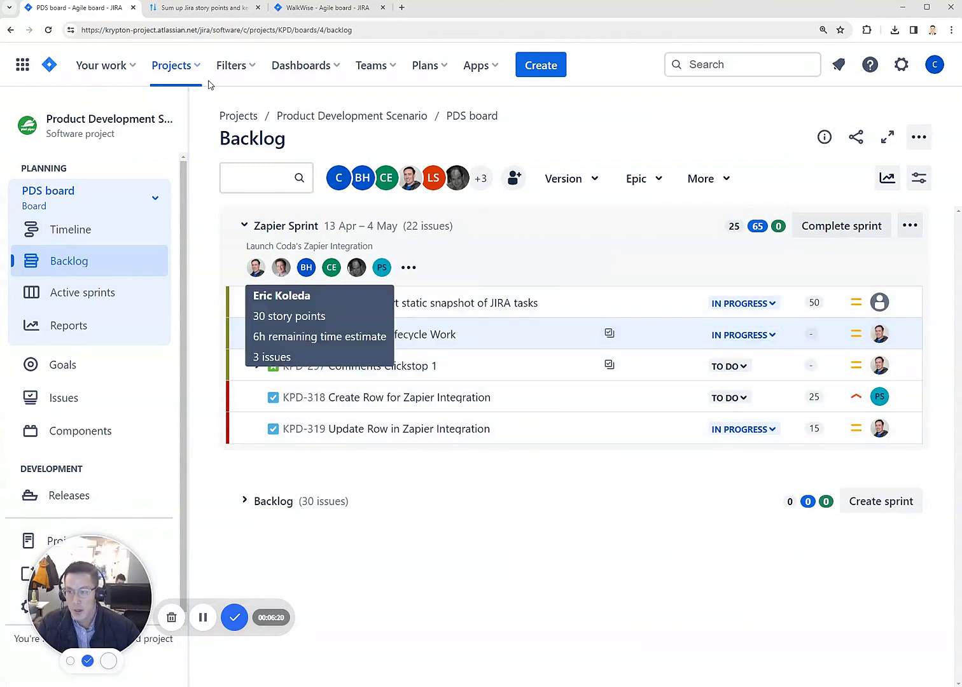
key("ctrl+Tab")
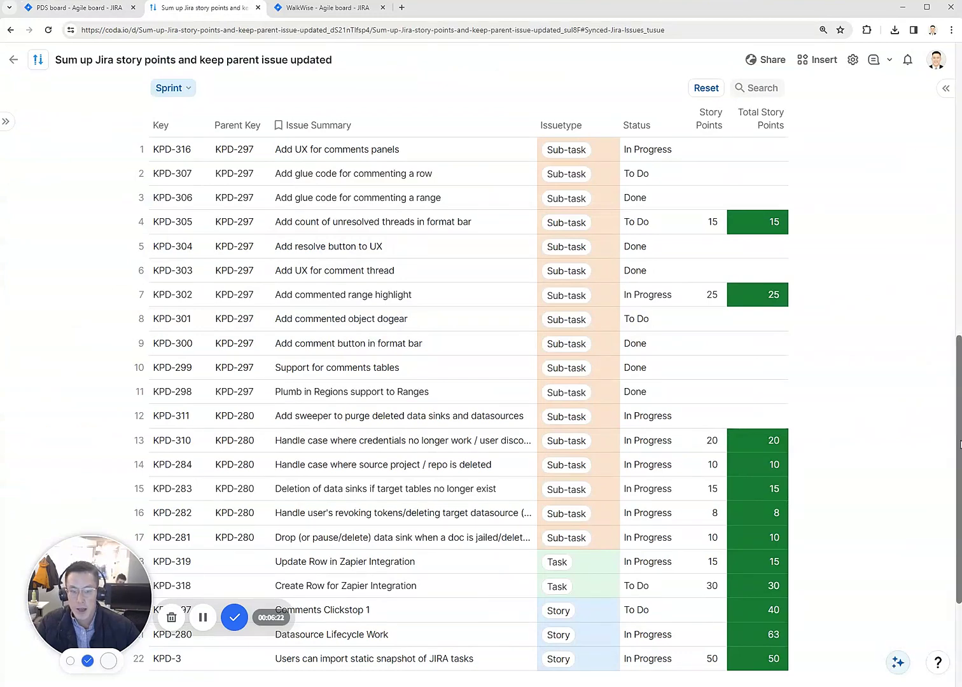
scroll(697, 311, "up", 3)
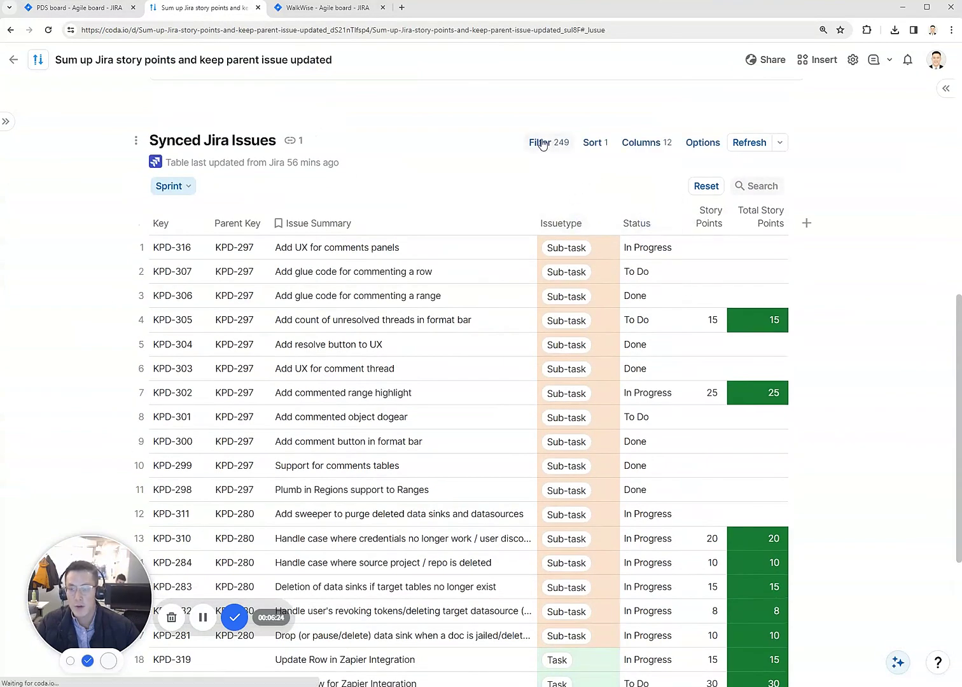
left_click(540, 143)
Filter the Synced Jira Issues table to rows where Parent Key is blank, then zoom in
left_click(825, 290)
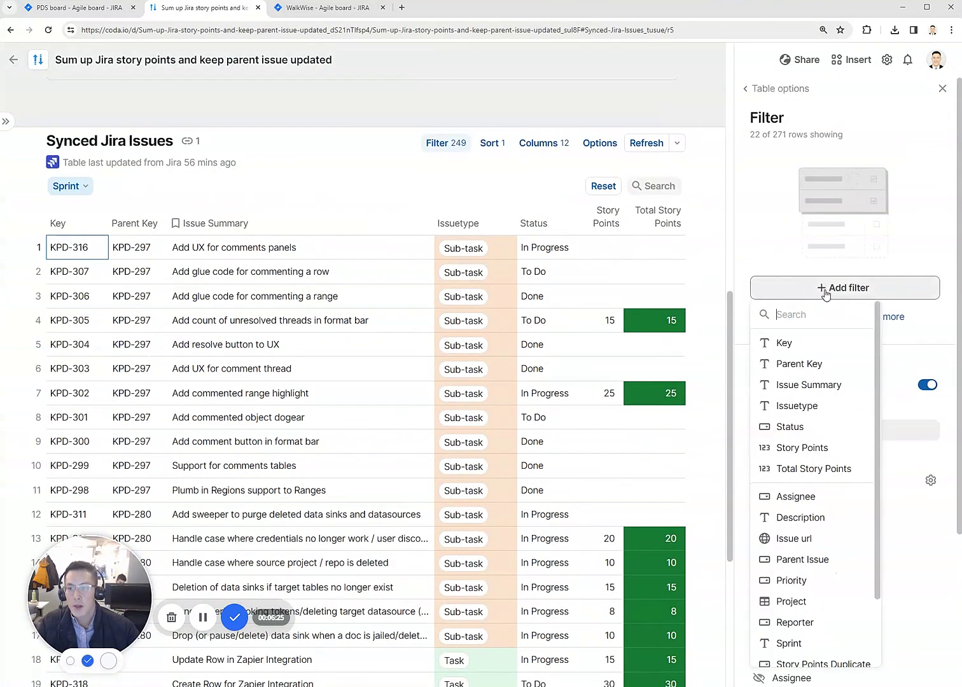
left_click(811, 360)
left_click(771, 179)
left_click(794, 286)
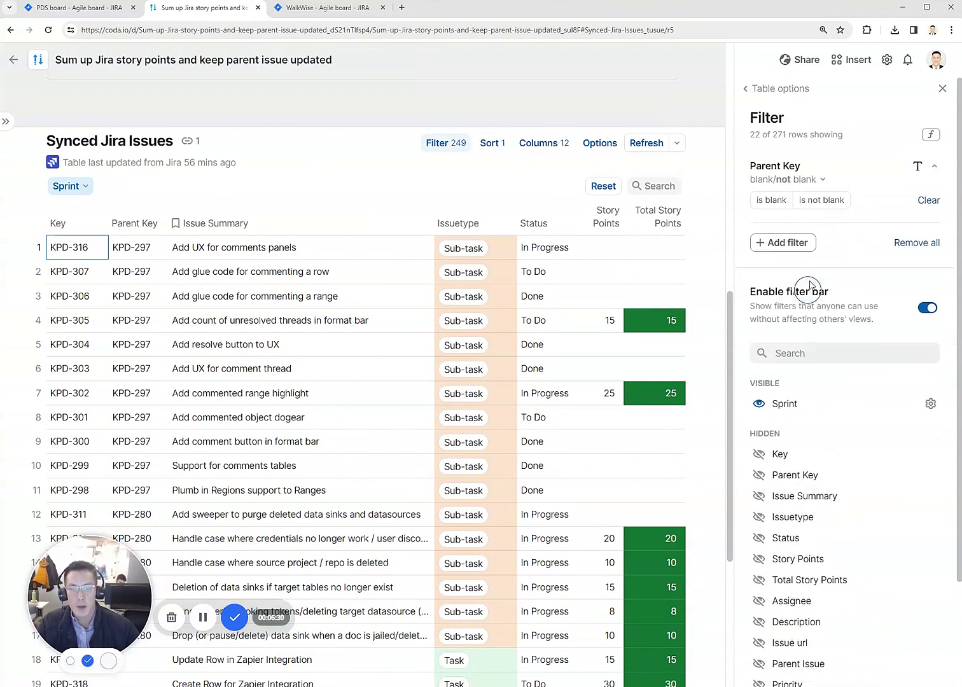
left_click(771, 200)
left_click(943, 89)
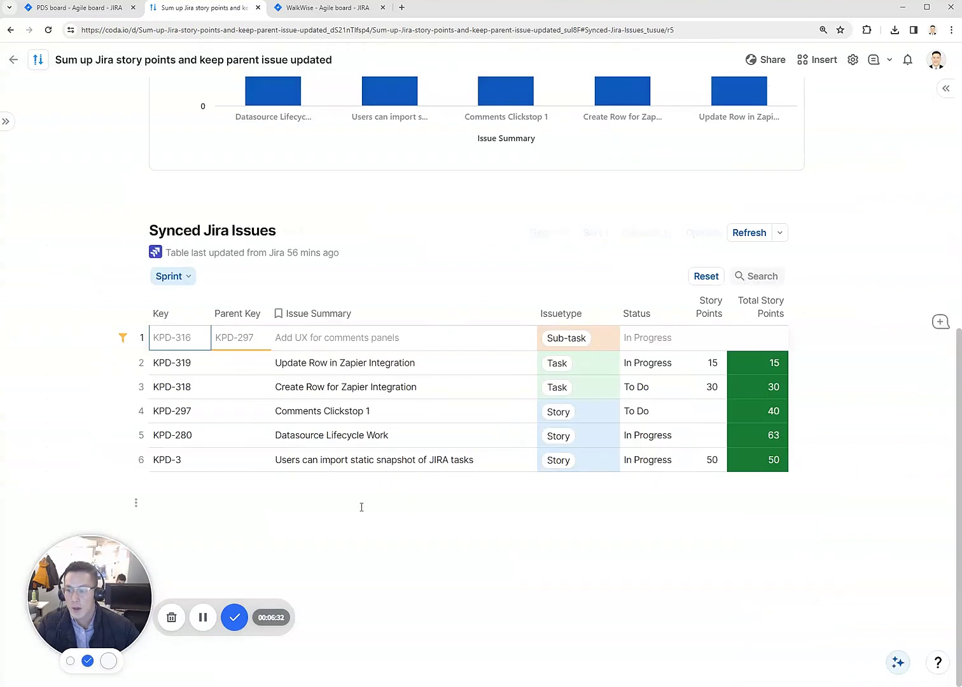
key("ctrl+plus")
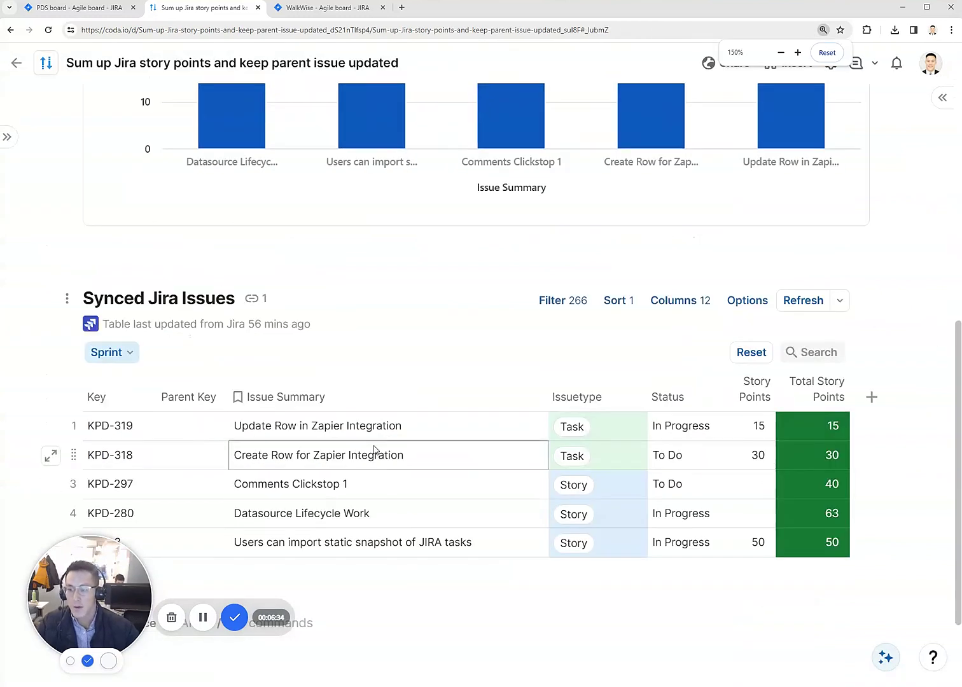
scroll(949, 364, "down", 1)
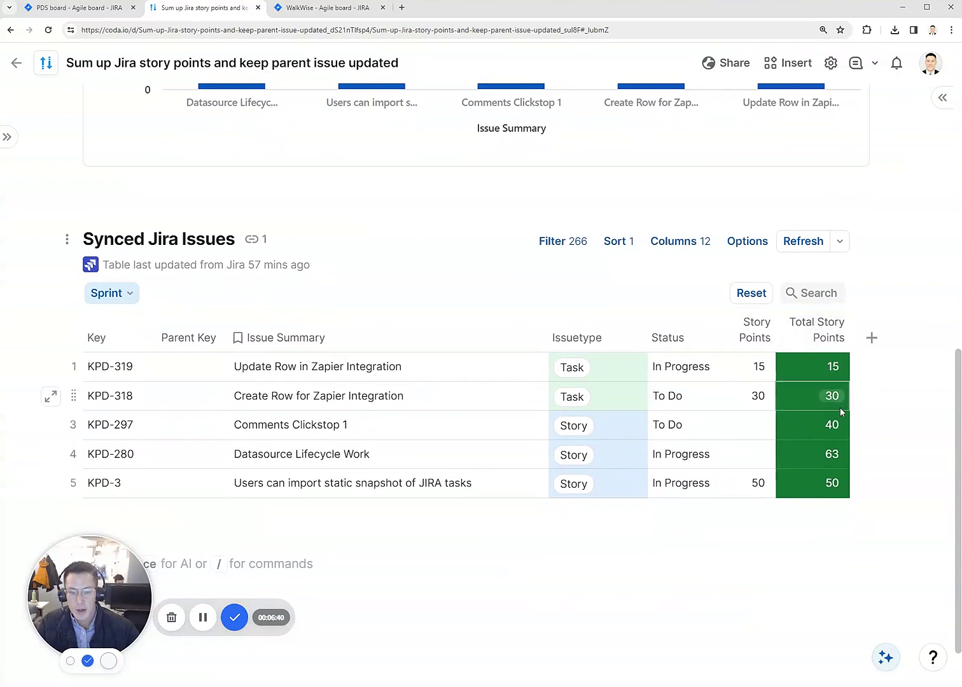
Compare KPD-280's Total Story Points in Coda against its subtasks in the Jira backlog
left_click(835, 327)
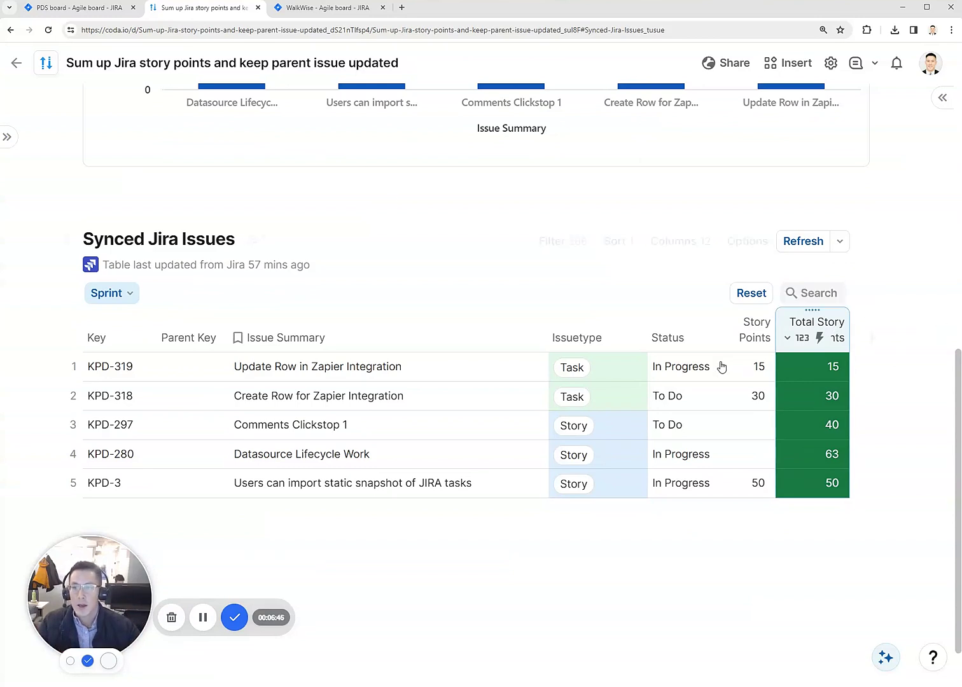
left_click(191, 454)
left_click(158, 467)
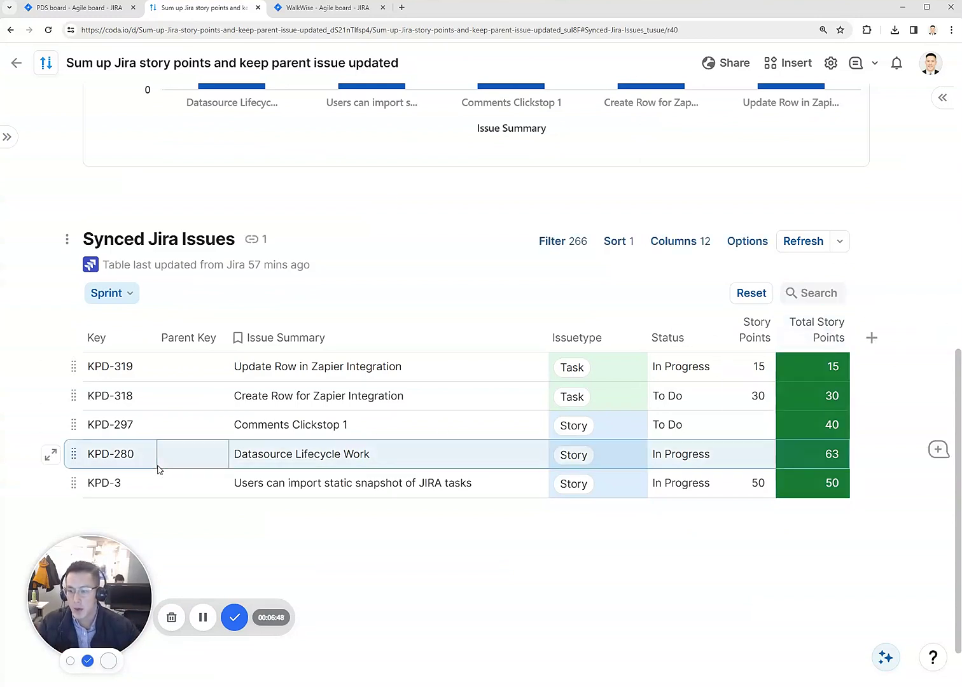
key("ctrl+shift+Tab")
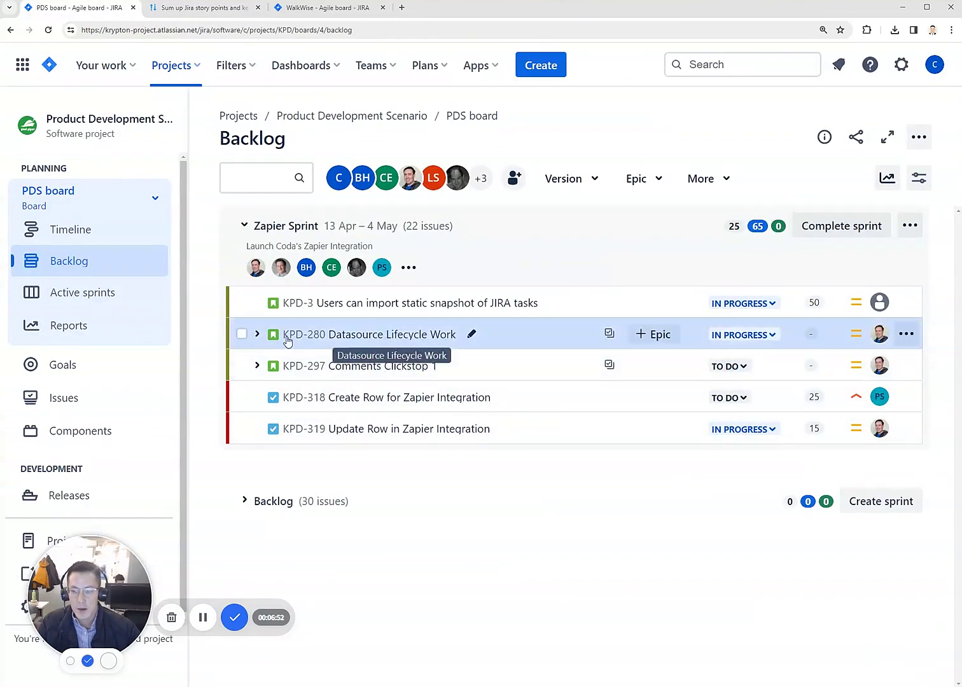
left_click(257, 333)
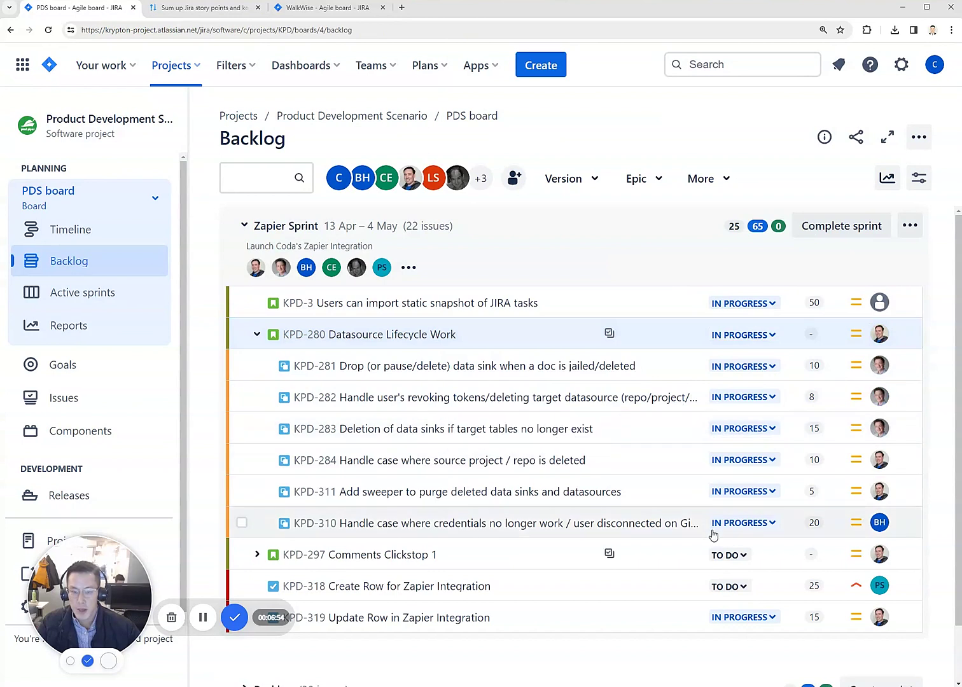
left_click(199, 7)
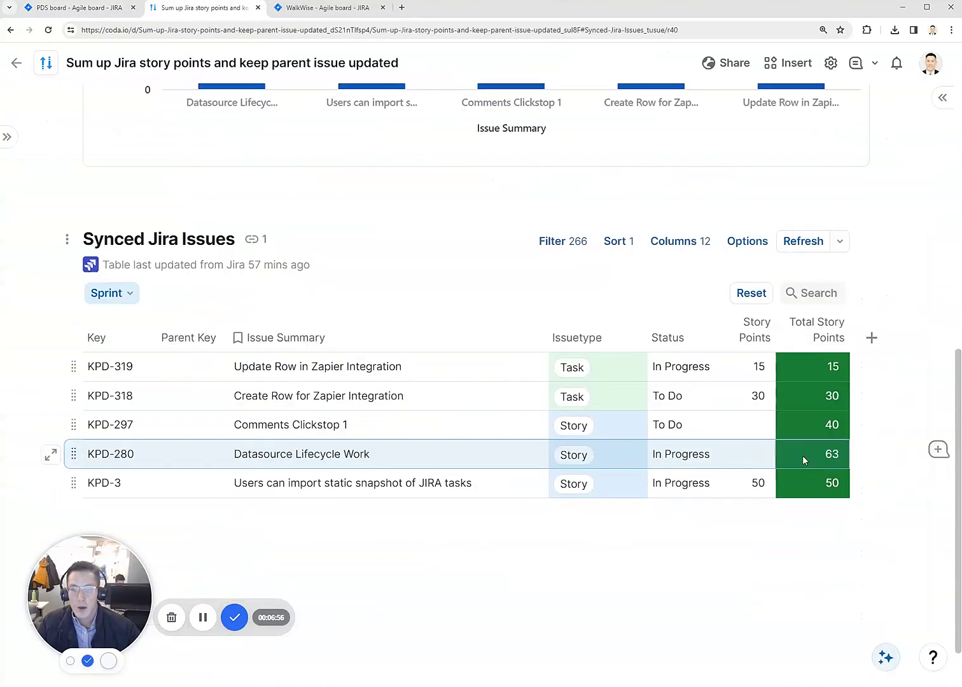
left_click(803, 454)
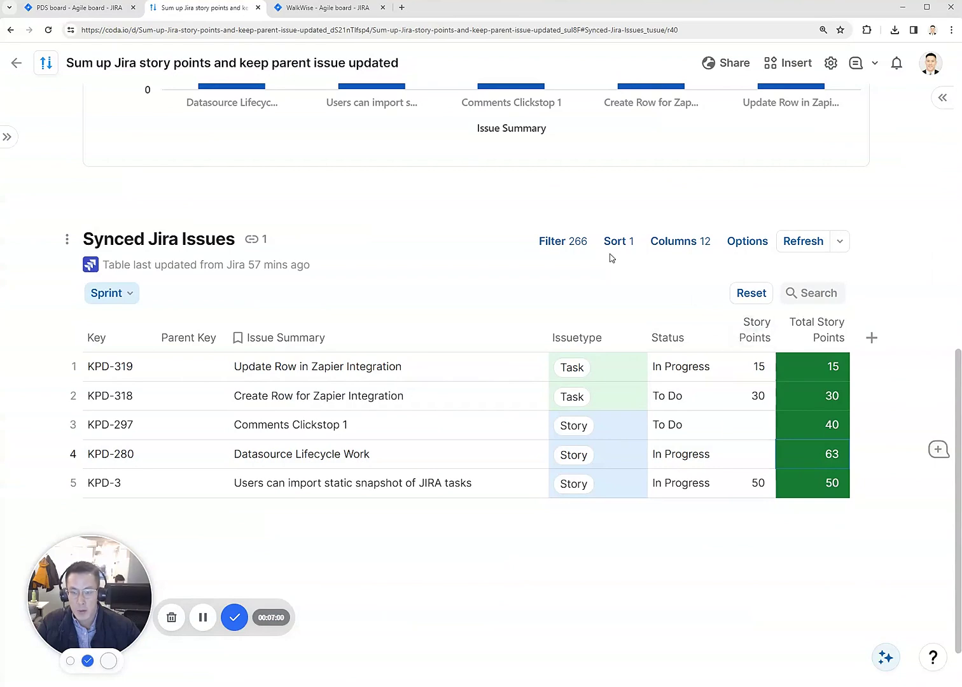
left_click(750, 292)
scroll(481, 376, "down", 5)
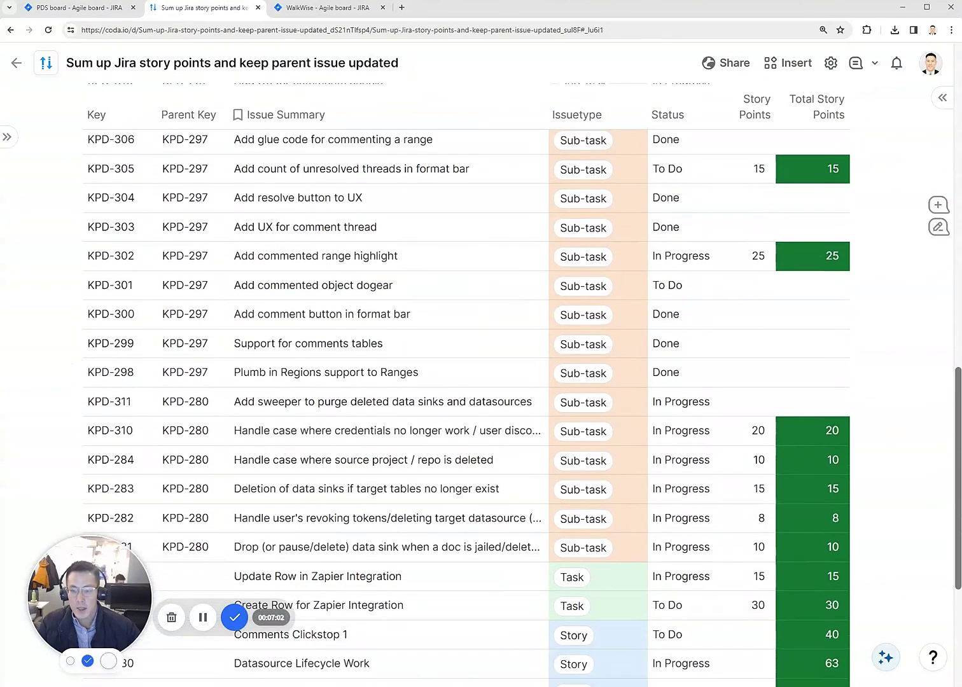
scroll(481, 376, "up", 1)
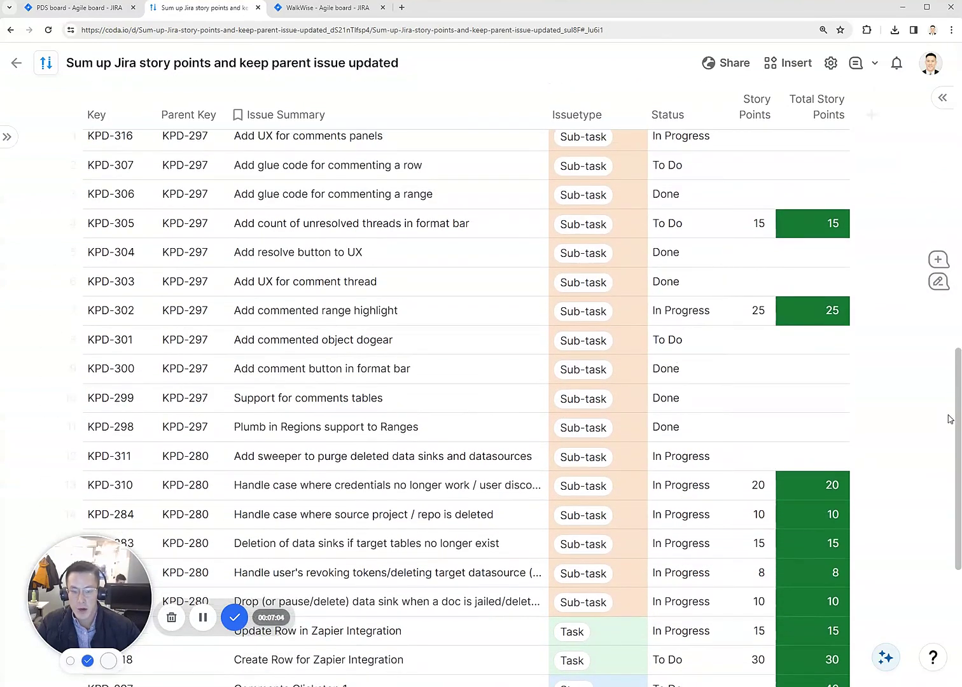
scroll(949, 419, "up", 1)
Review the formula behind the Total Story Points column
left_click(757, 172)
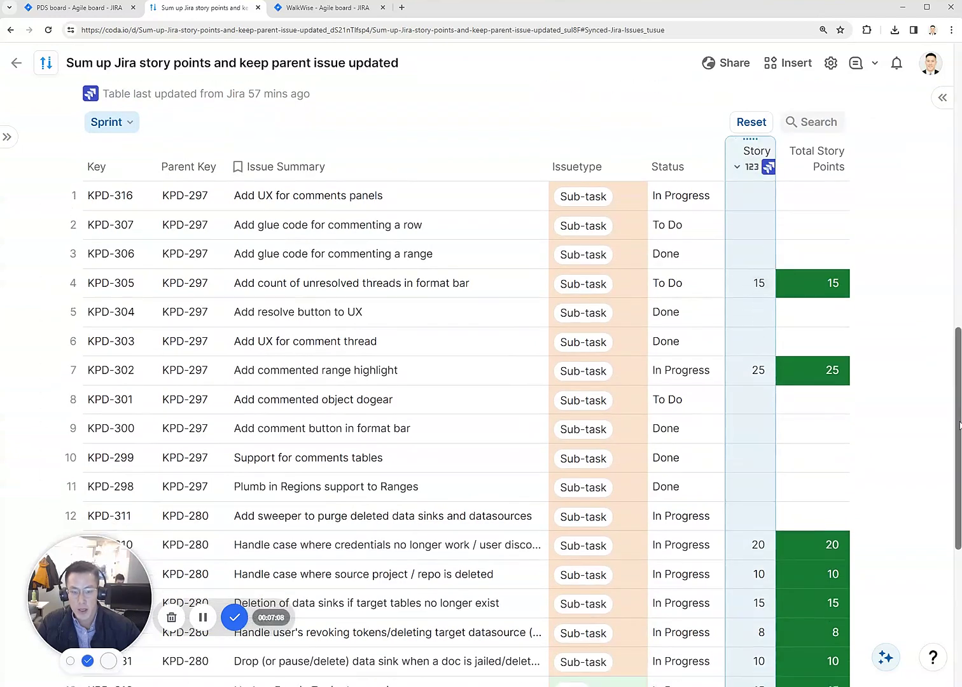
scroll(756, 300, "down", 4)
right_click(816, 106)
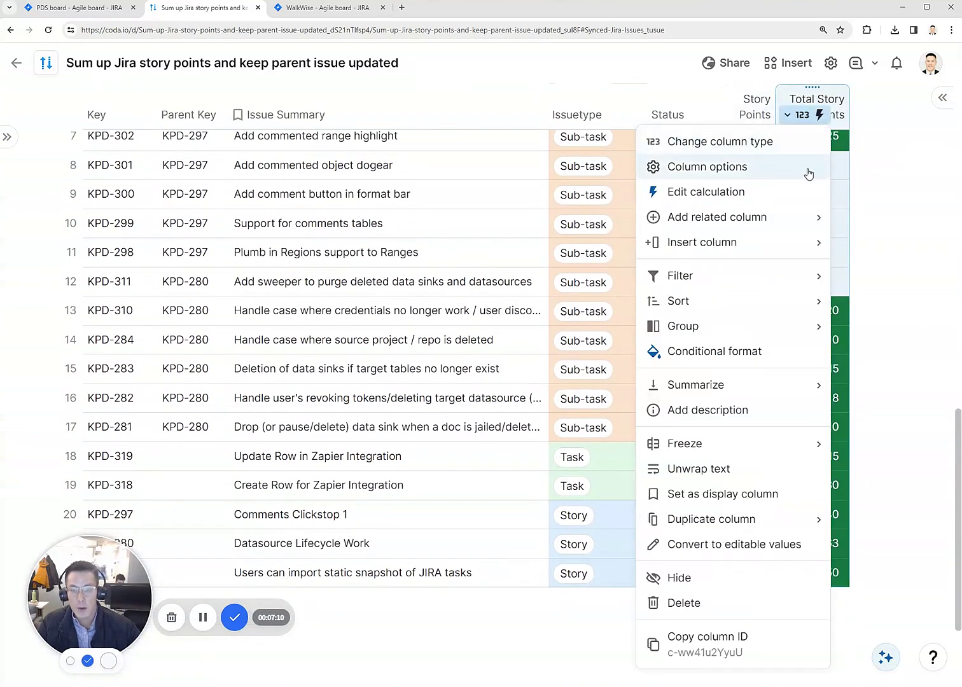
left_click(722, 194)
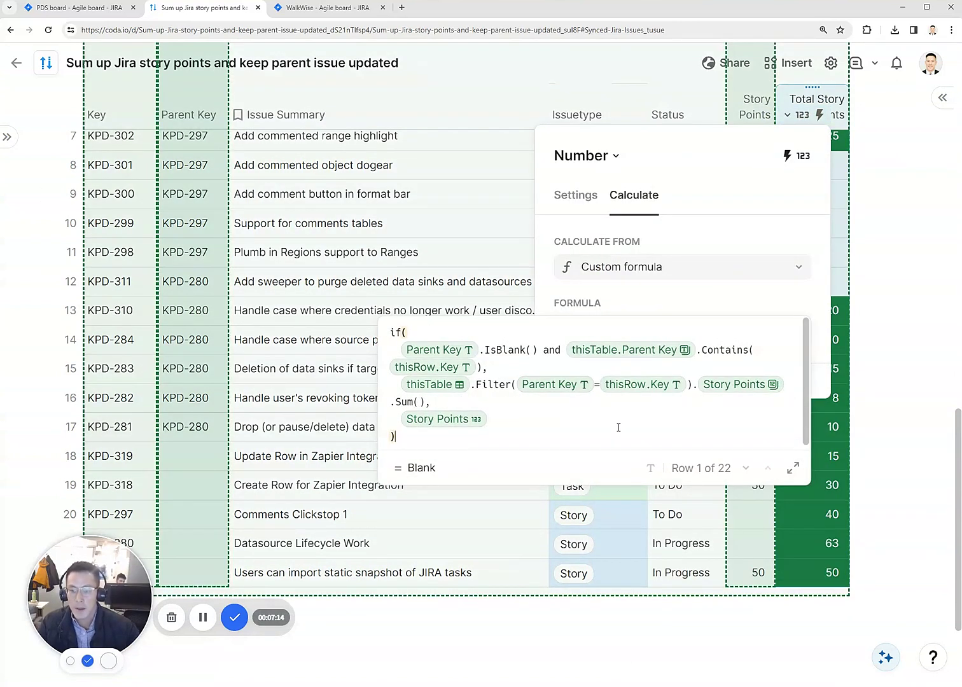
key("Escape")
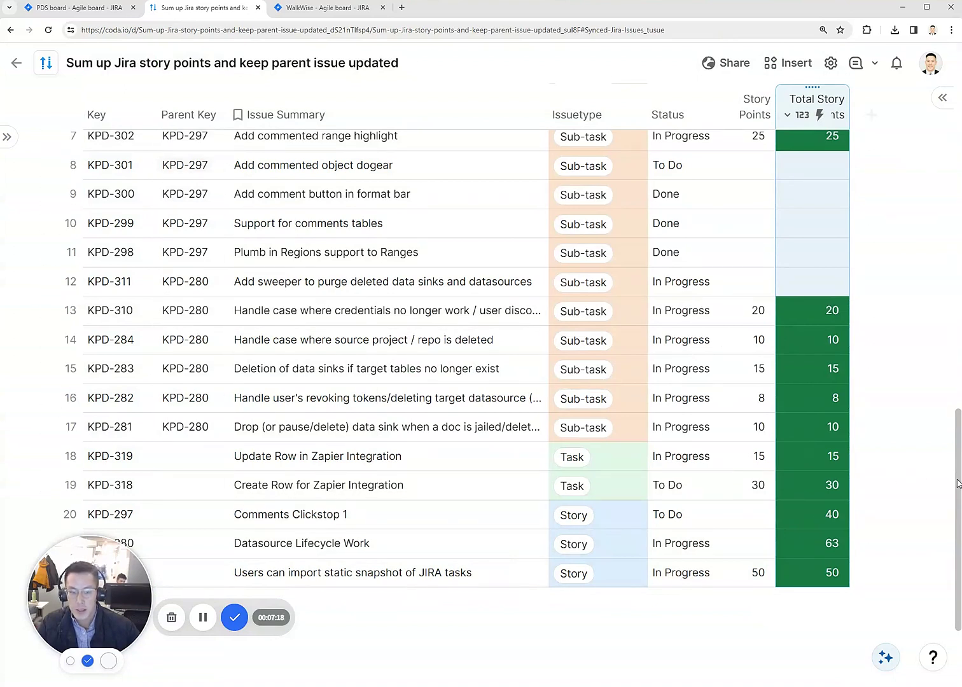
scroll(954, 485, "down", 1)
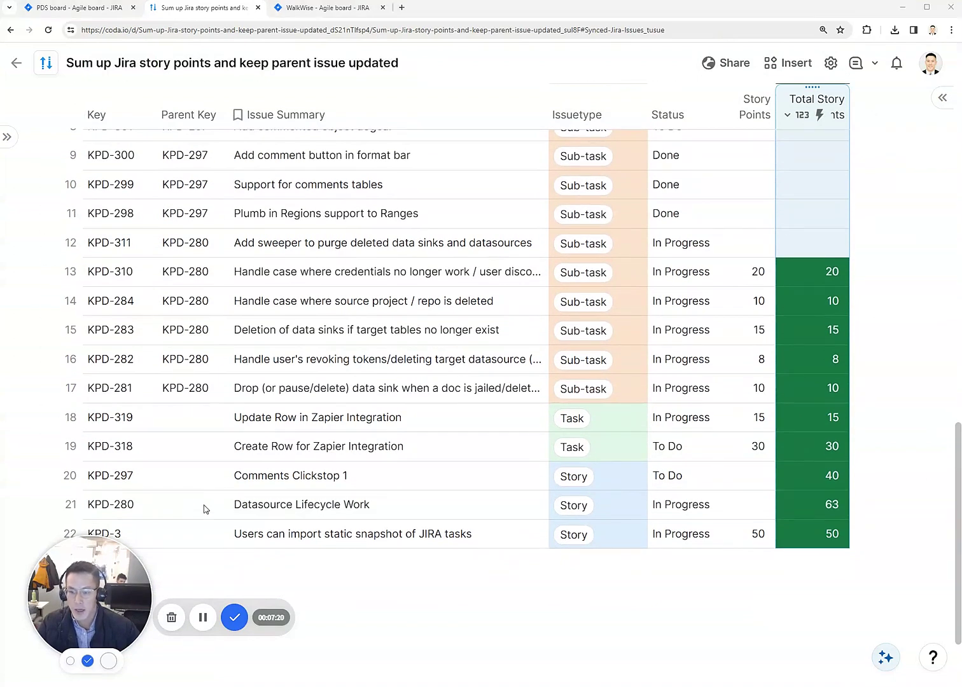
Inspect the calculated totals of 63 for KPD-280 and 40 for KPD-297
left_click(821, 512)
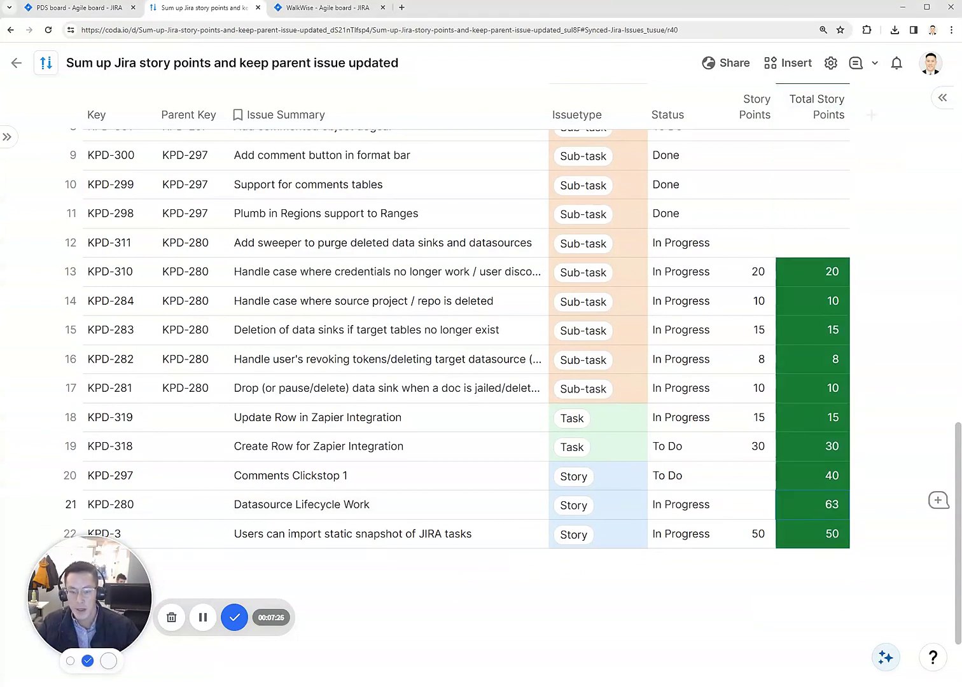
double_click(824, 516)
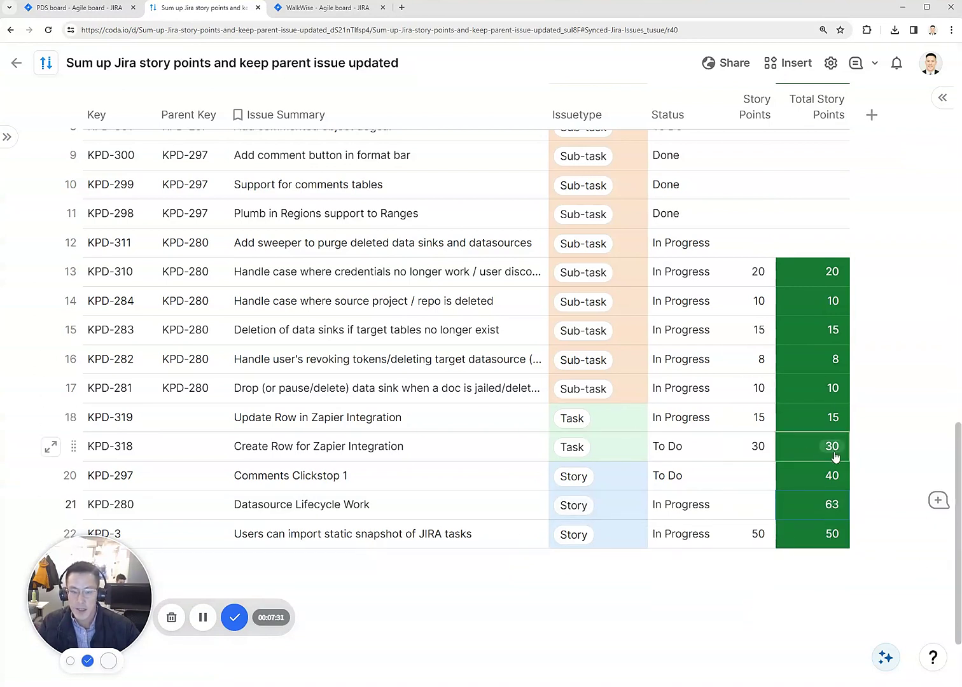
left_click(363, 475)
left_click(755, 474)
left_click(804, 476)
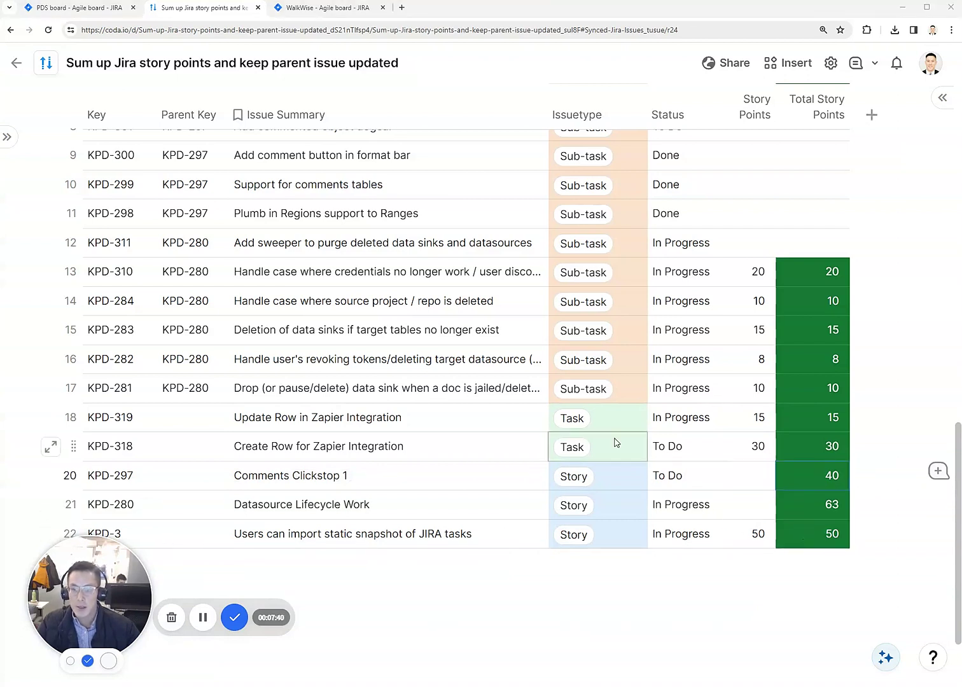
left_click(79, 7)
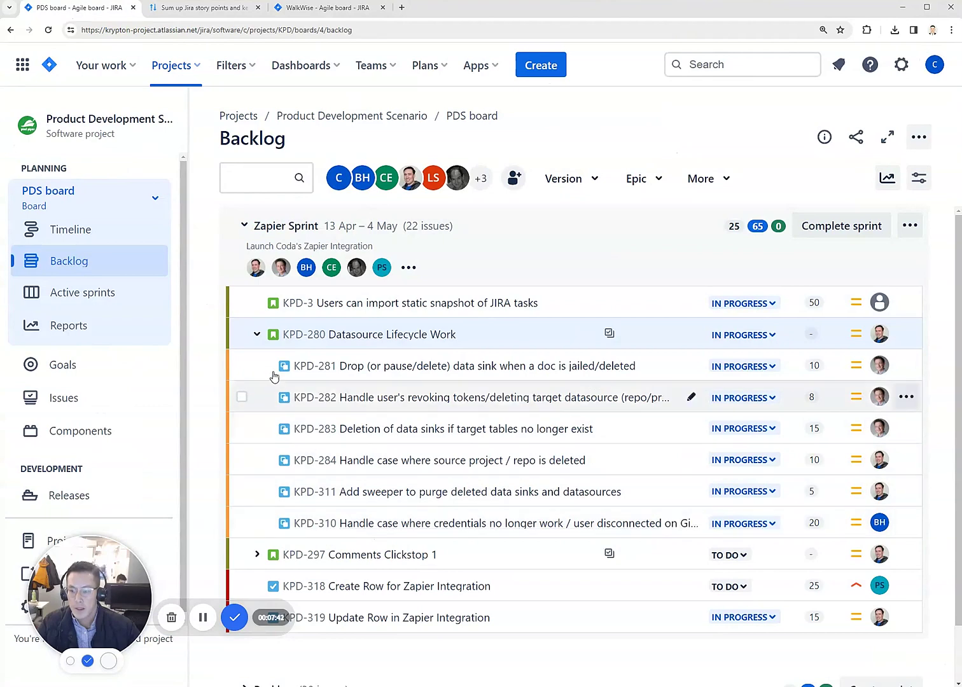
Collapse Datasource Lifecycle Work's subtasks in Jira and flip between the Jira and Coda tabs
left_click(257, 334)
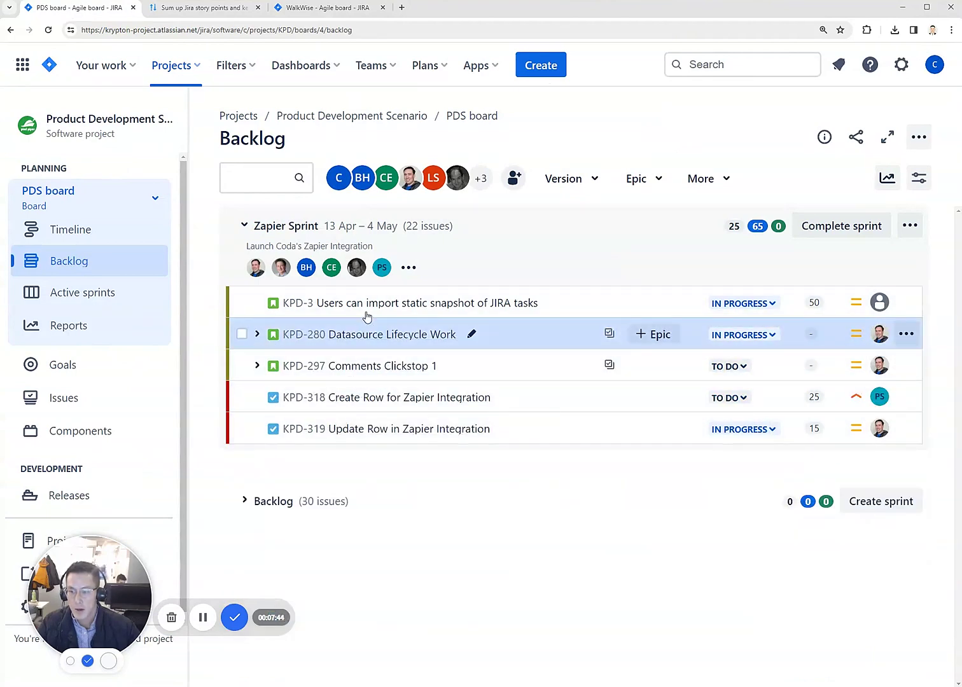
key("ctrl+Tab")
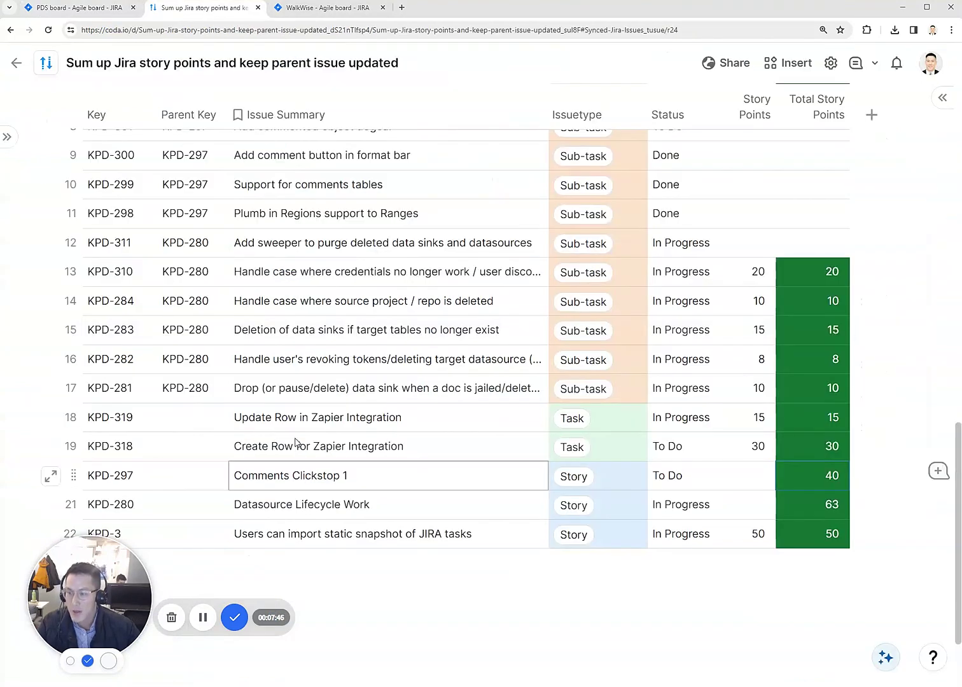
key("ctrl+shift+Tab")
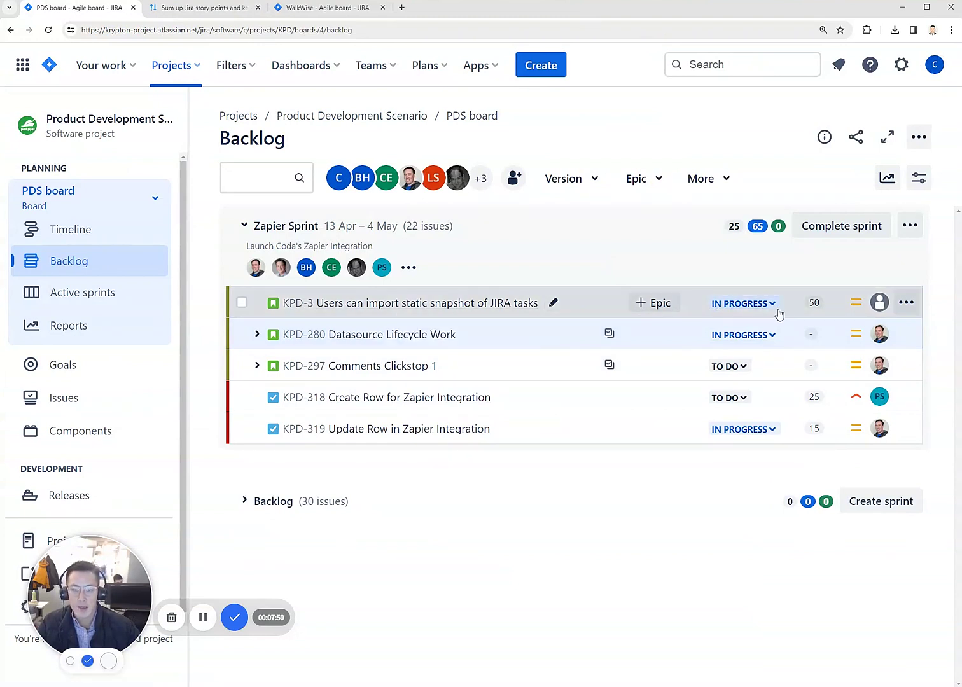
key("ctrl+Tab")
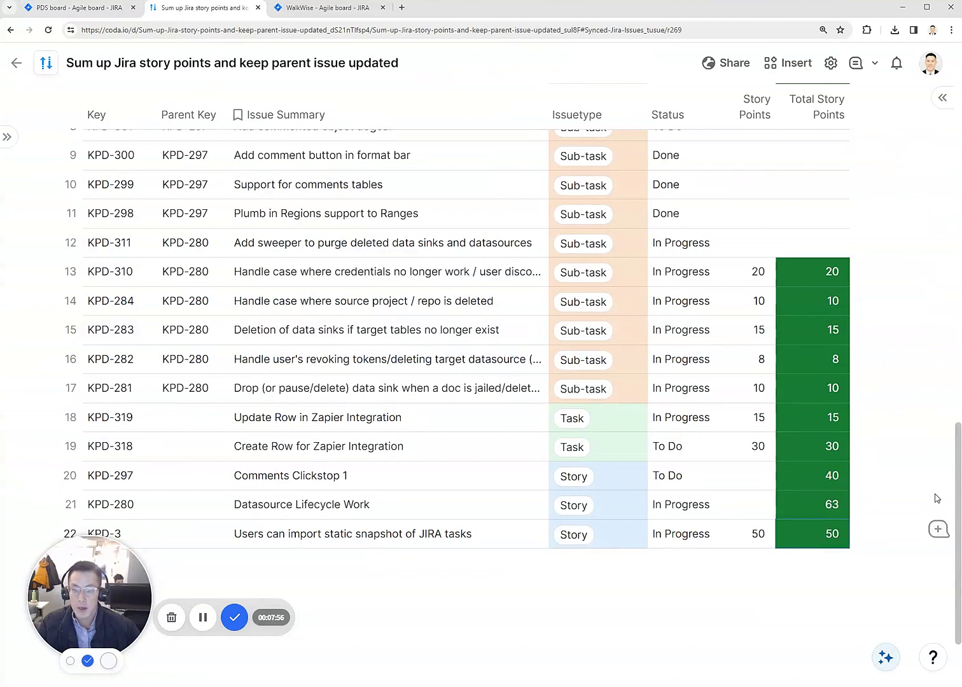
key("ctrl+shift+Tab")
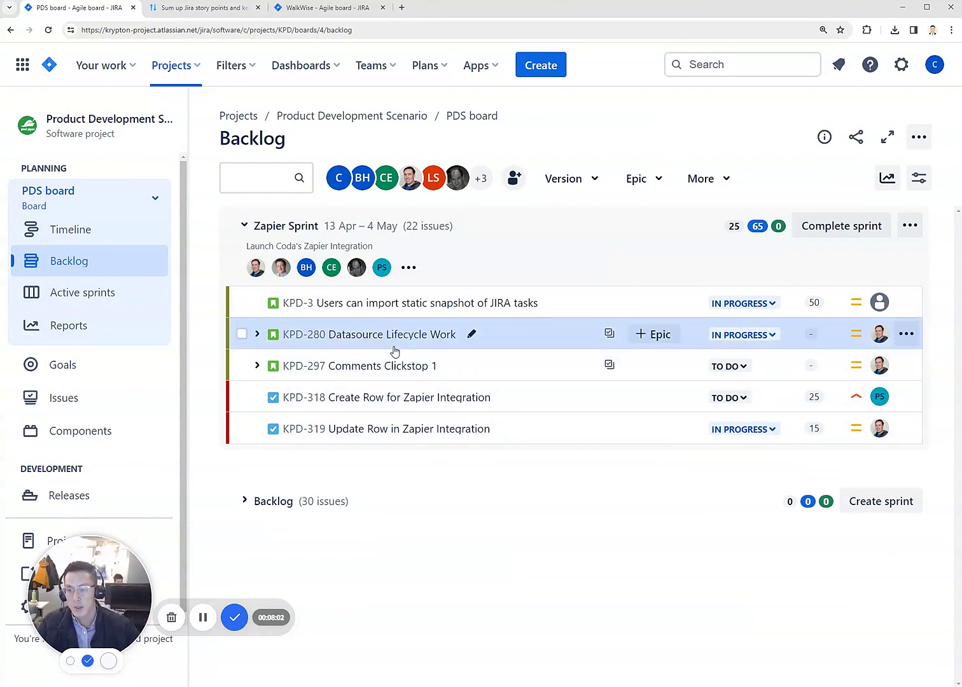
left_click(203, 7)
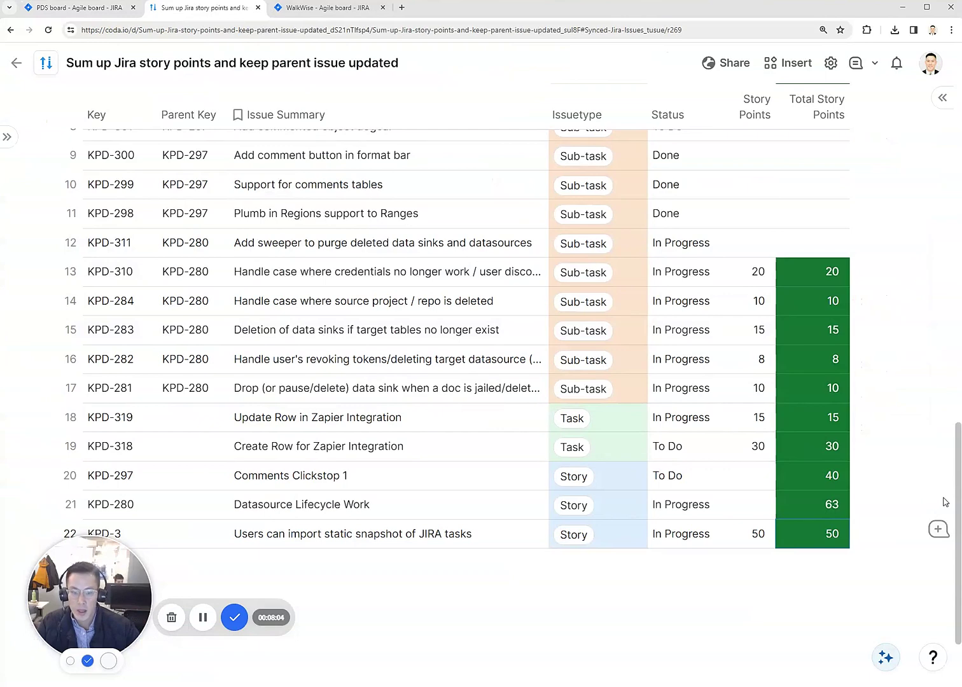
left_click_drag(957, 494, 957, 150)
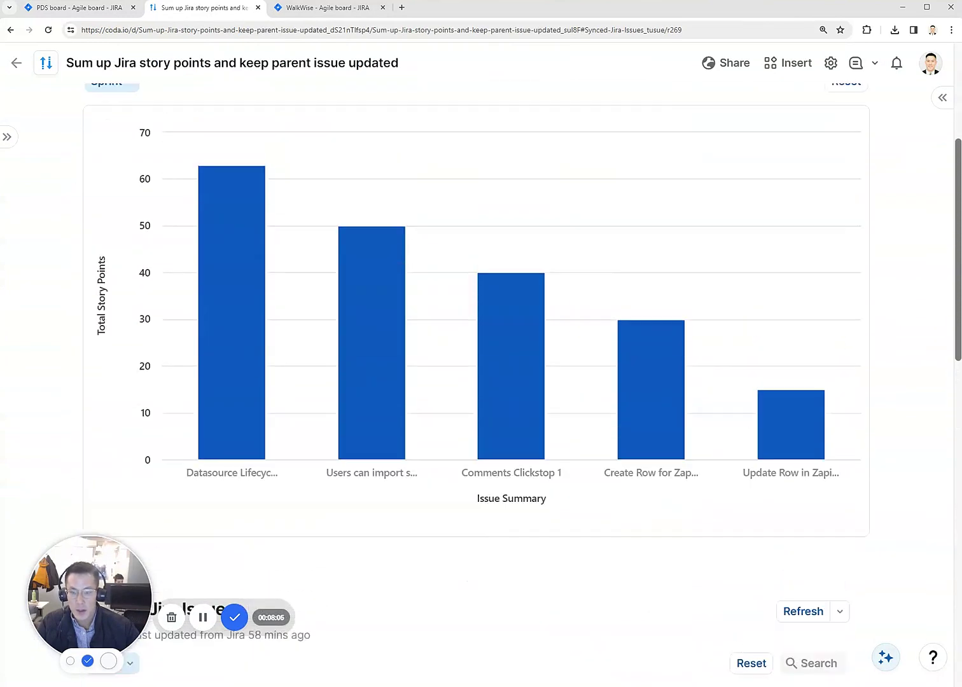
scroll(481, 376, "down", 2)
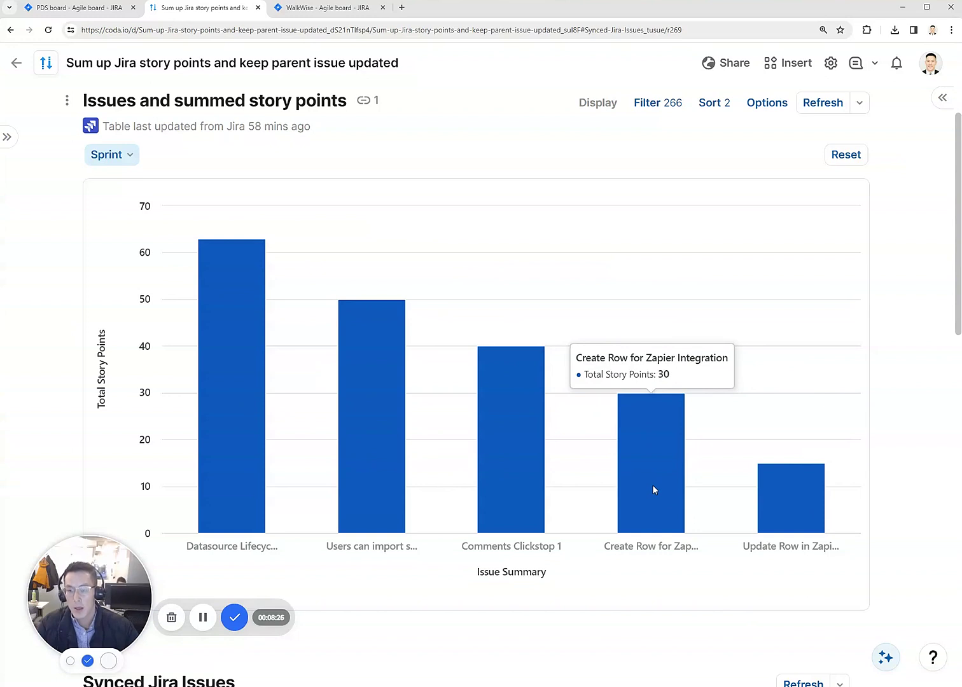
Return to the PDS board backlog and briefly expand then fold KPD-280 Datasource Lifecycle Work
left_click(78, 7)
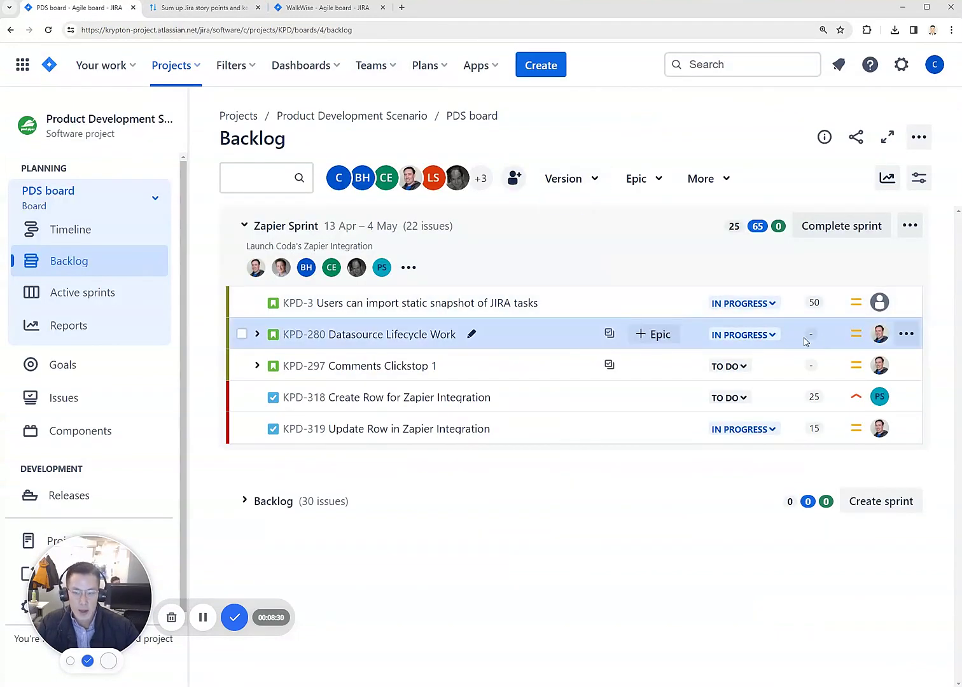
left_click(257, 333)
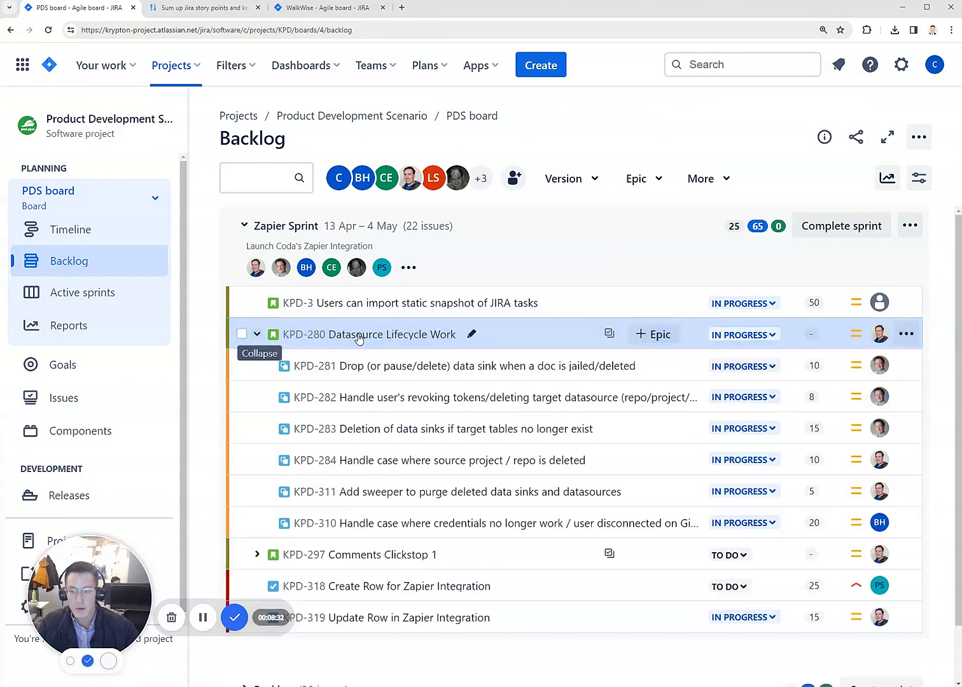
left_click(257, 334)
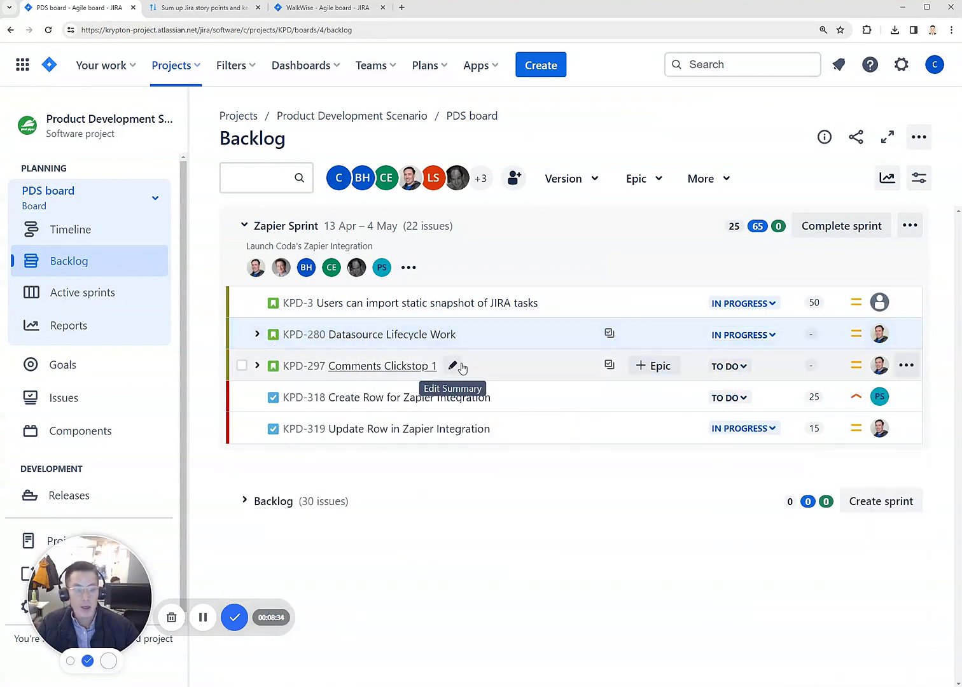